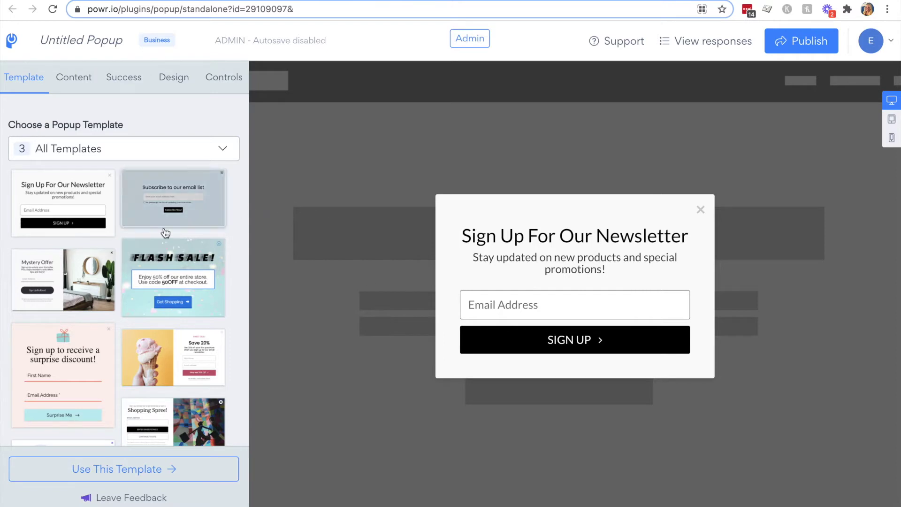
- Apply the ice-cream 'Save 20%' signup template from the Template gallery
scroll(153, 247, down, 3)
scroll(153, 247, down, 2)
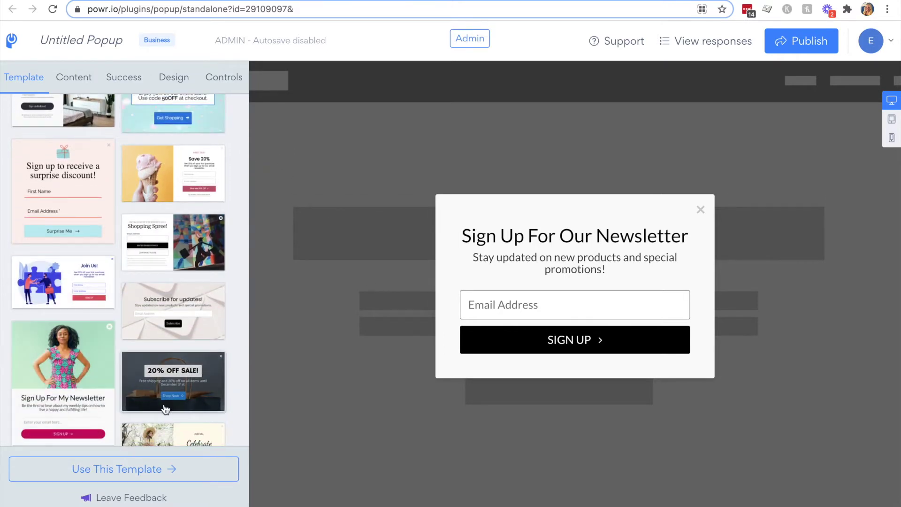
scroll(164, 408, down, 5)
scroll(165, 409, down, 4)
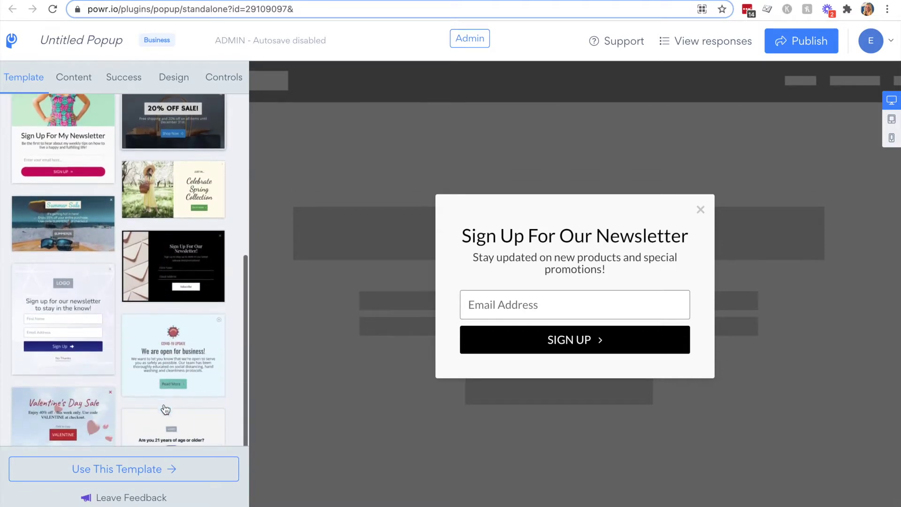
scroll(164, 409, down, 2)
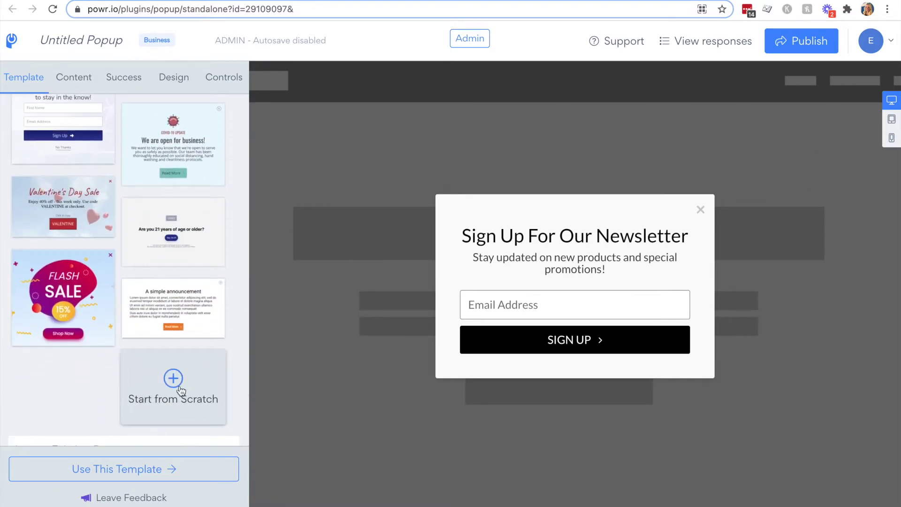
scroll(171, 385, up, 8)
scroll(172, 375, up, 2)
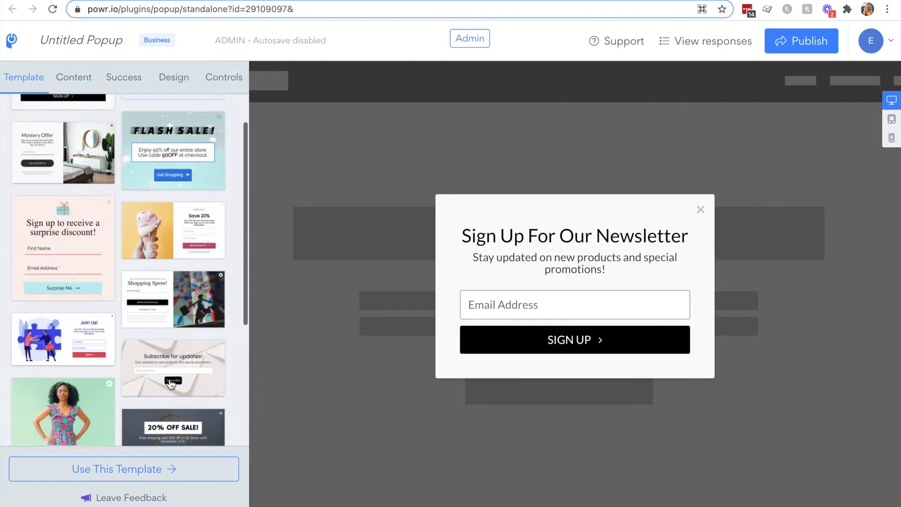
scroll(173, 281, down, 1)
double_click(173, 247)
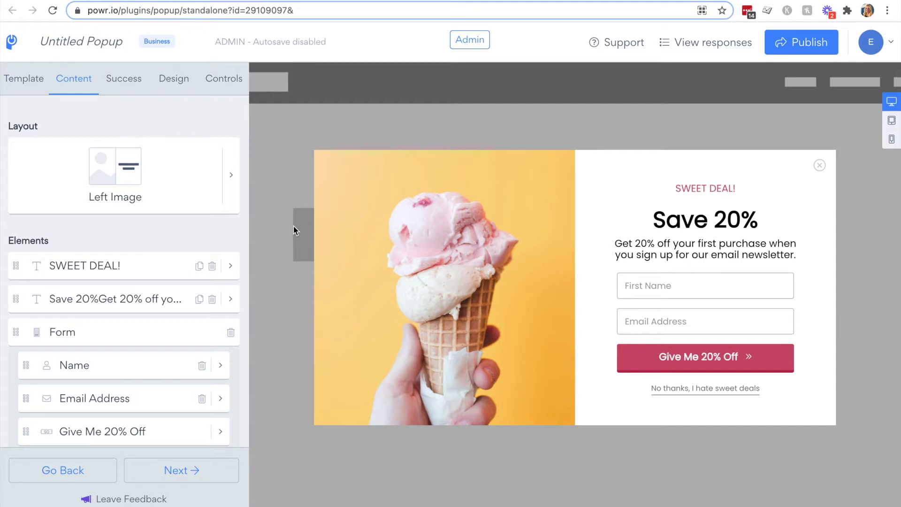
- Give the ice-cream photo a mostly transparent pink #f48fb1 image overlay
click(163, 181)
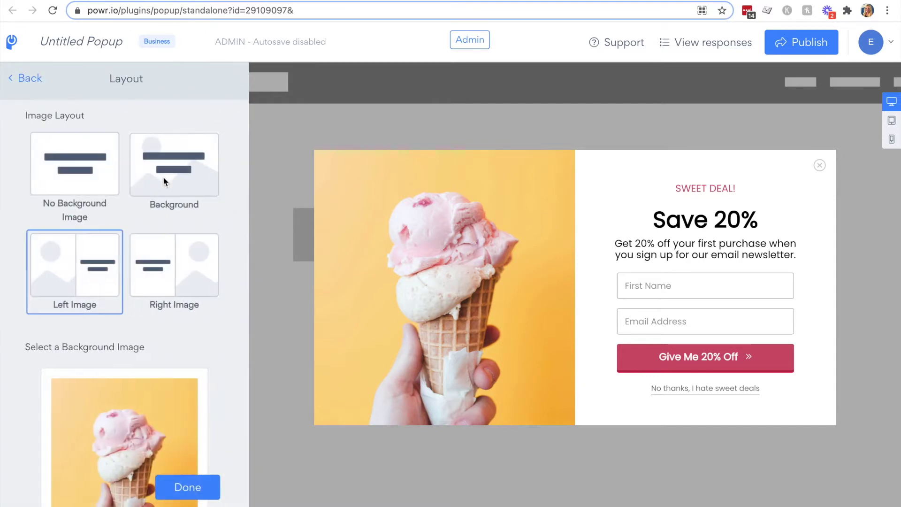
click(89, 182)
click(205, 179)
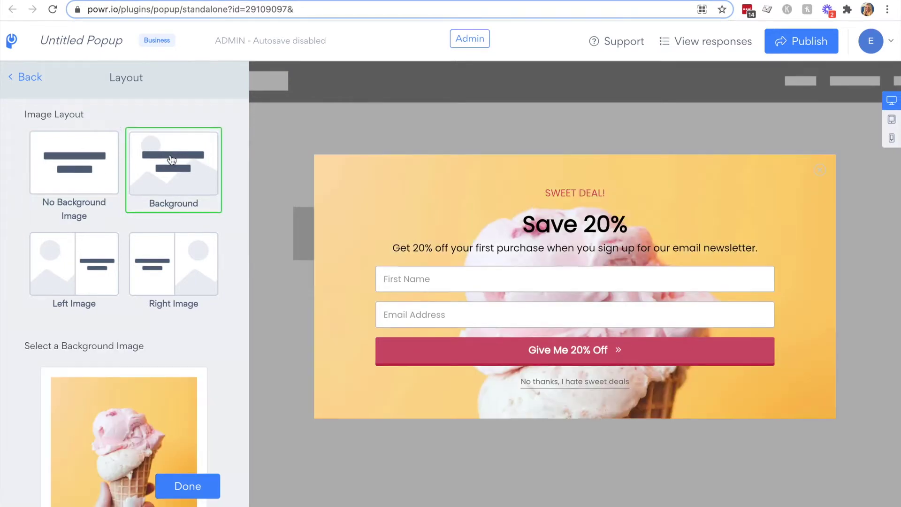
scroll(146, 337, down, 7)
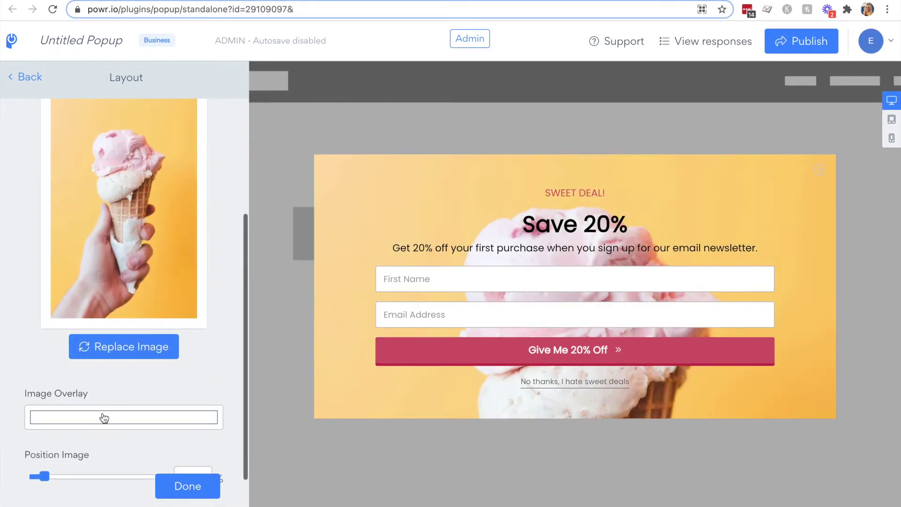
click(104, 415)
scroll(103, 412, down, 4)
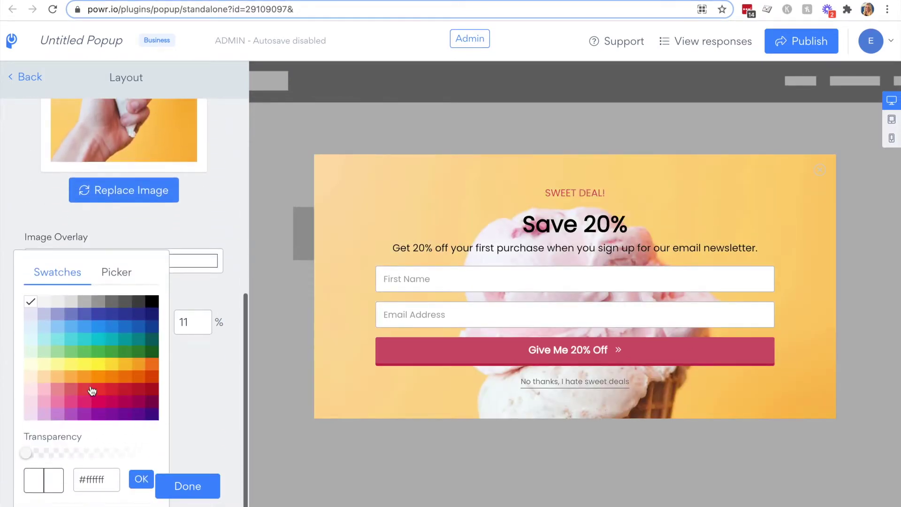
click(59, 402)
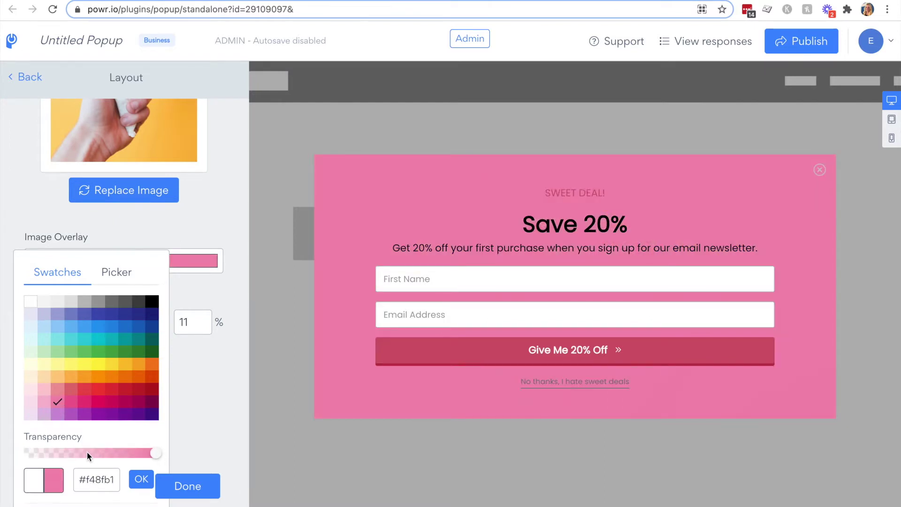
click(67, 453)
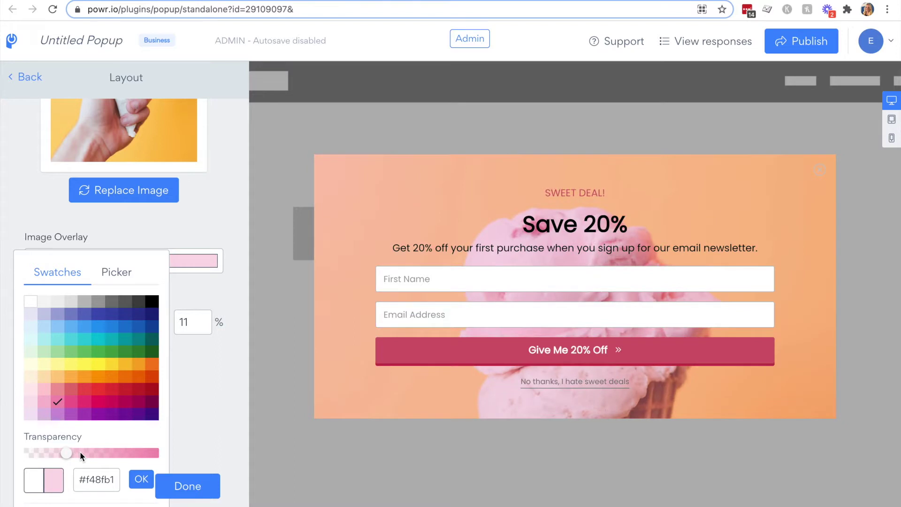
click(142, 478)
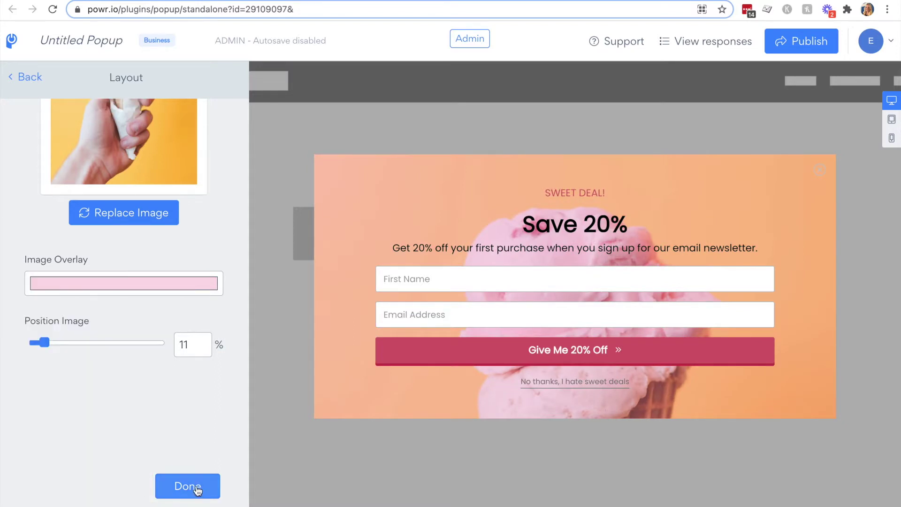
- Keep the photo on the popup's left with the Left Image layout
scroll(167, 314, up, 6)
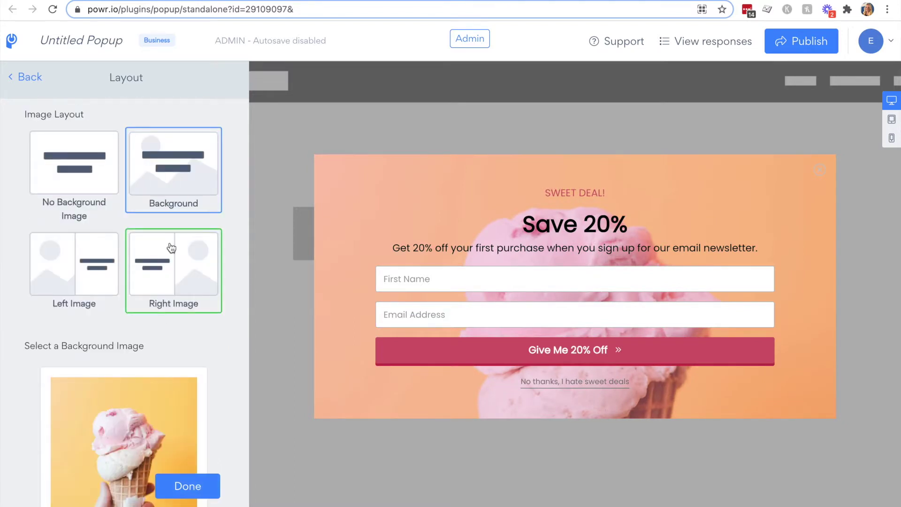
click(170, 247)
click(74, 263)
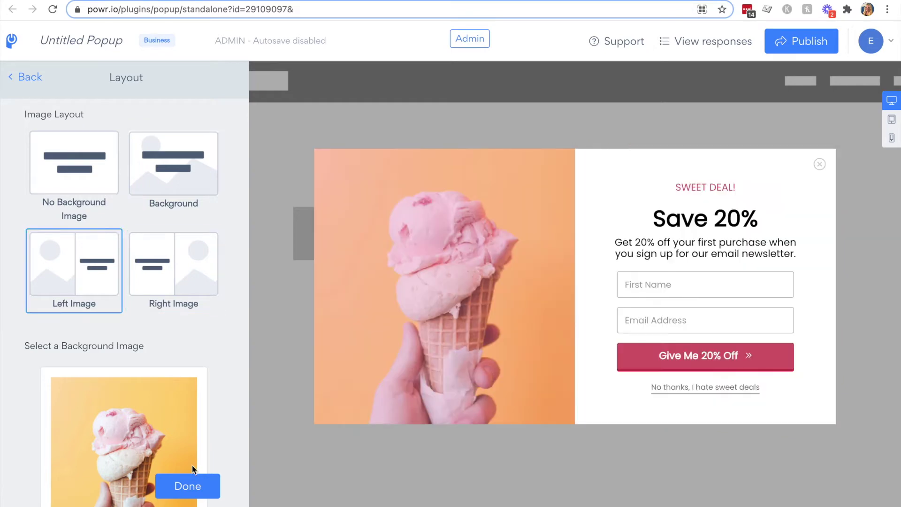
click(194, 493)
- Set the SWEET DEAL! headline text to Impact at 30px
click(123, 264)
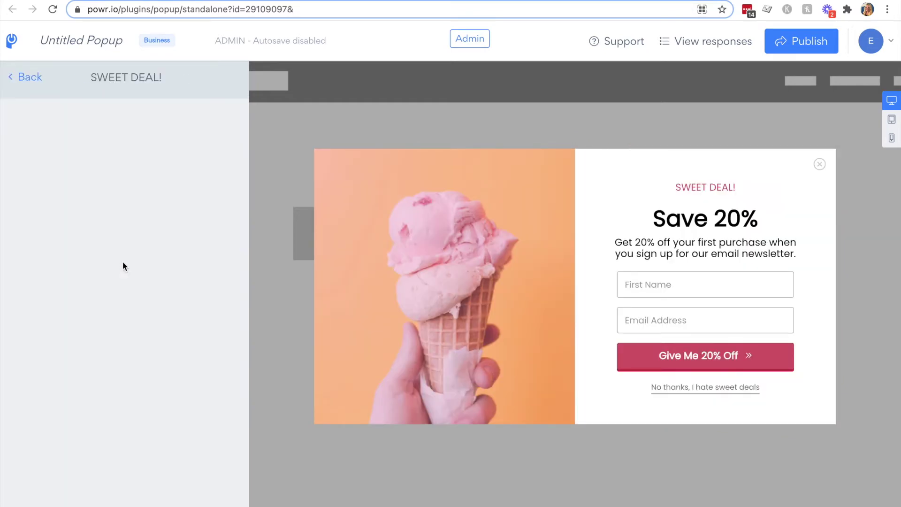
drag(154, 208, 71, 206)
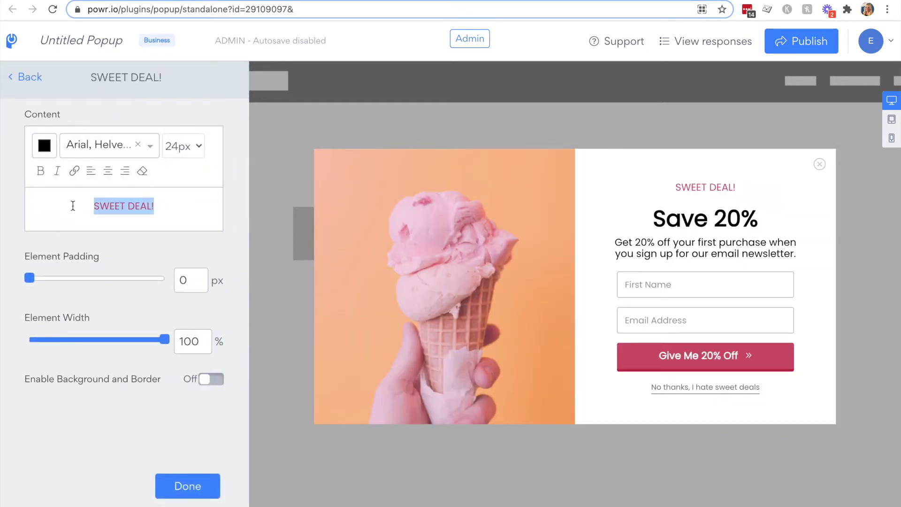
click(129, 140)
click(75, 192)
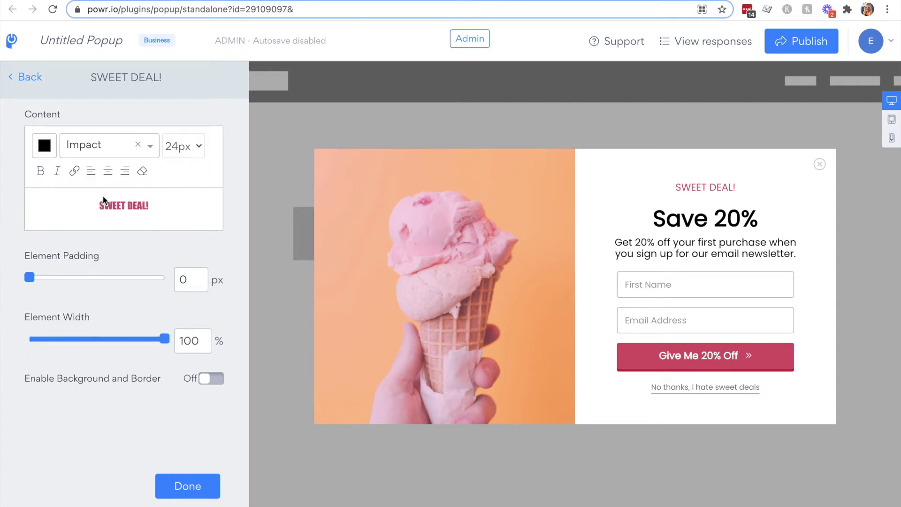
click(194, 145)
click(184, 200)
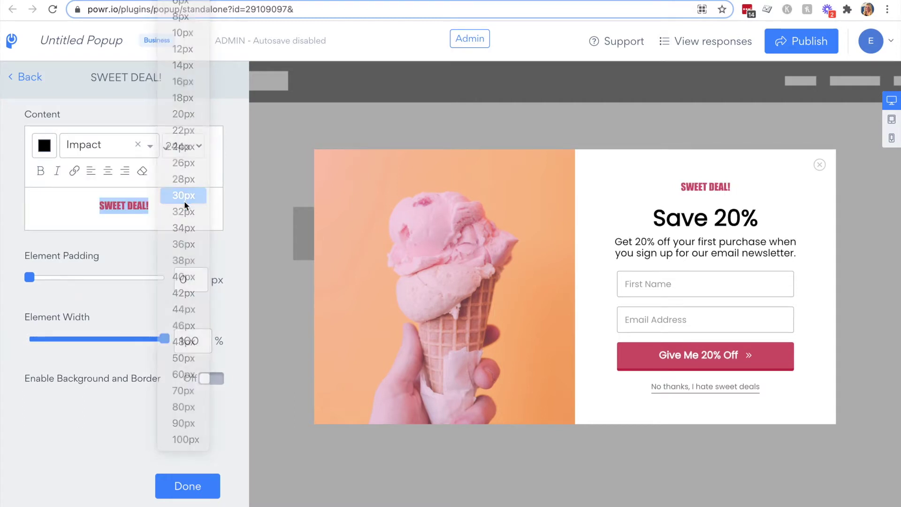
click(190, 489)
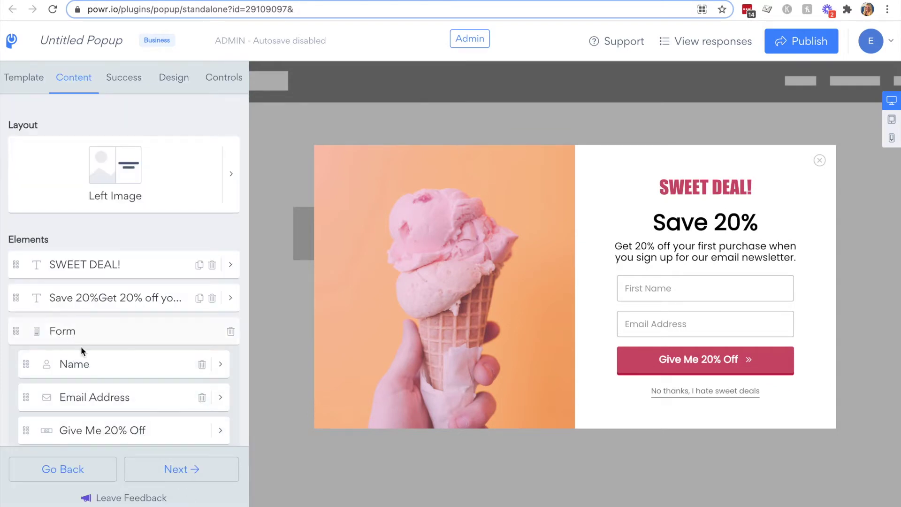
scroll(75, 438, down, 1)
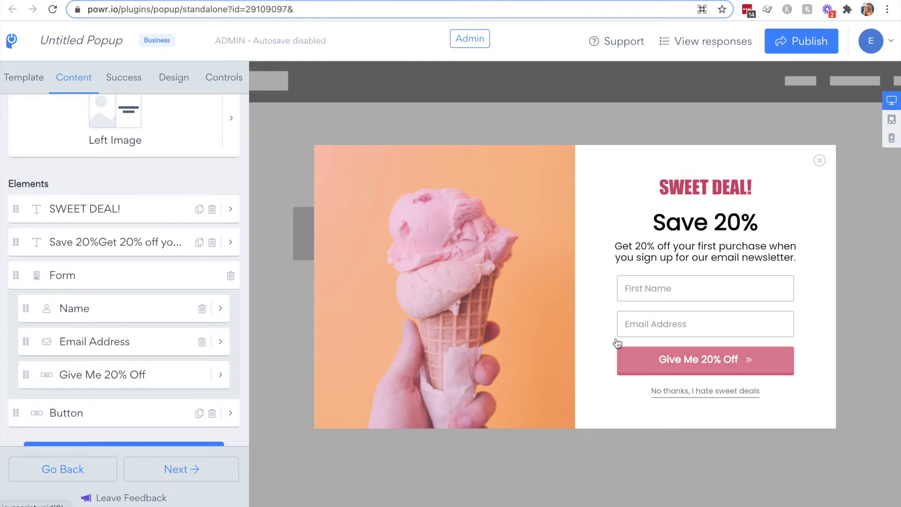
- Set Form Style Options to Line so the name and email fields become underlines
click(164, 75)
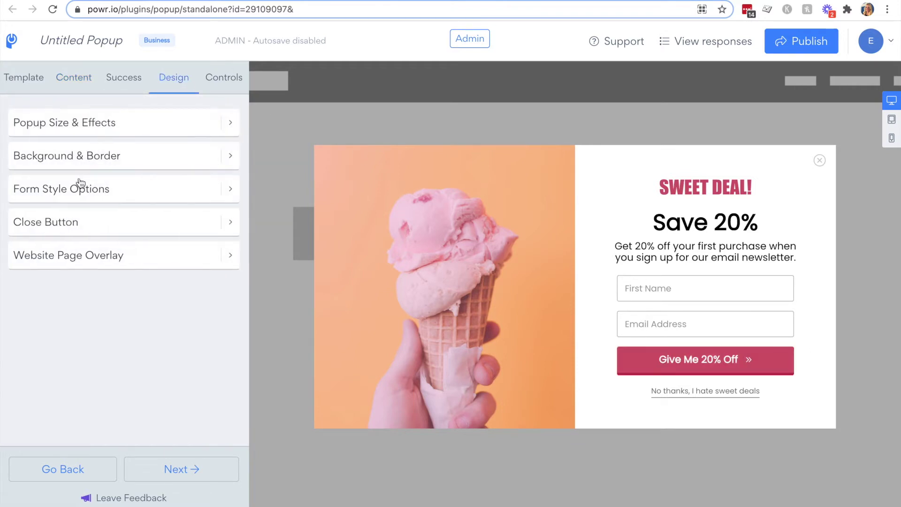
click(77, 192)
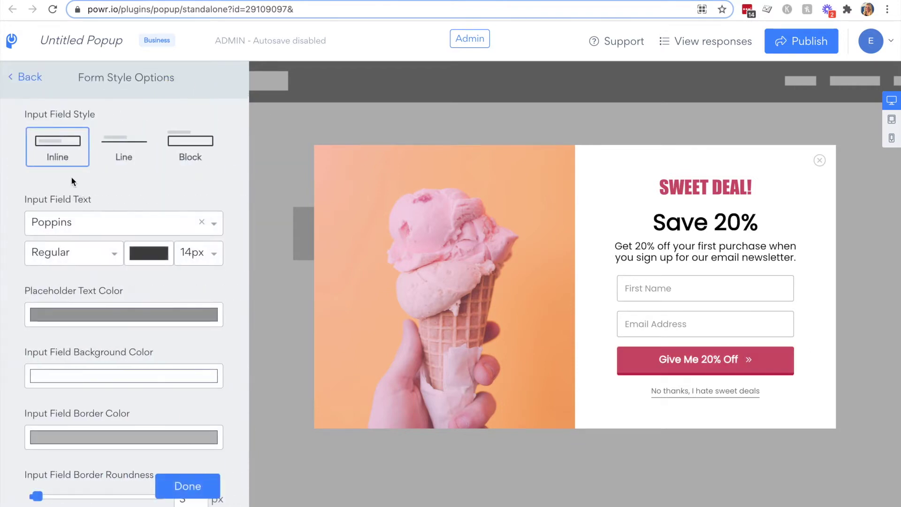
click(127, 148)
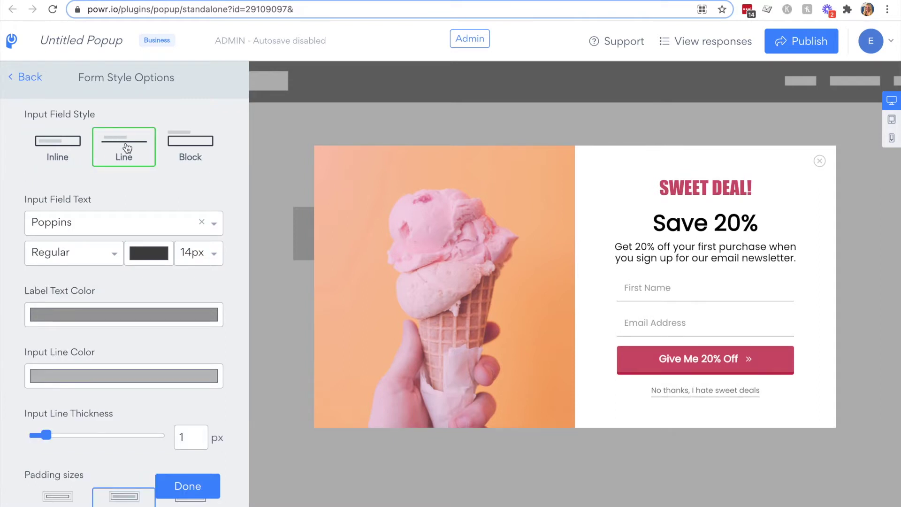
click(27, 79)
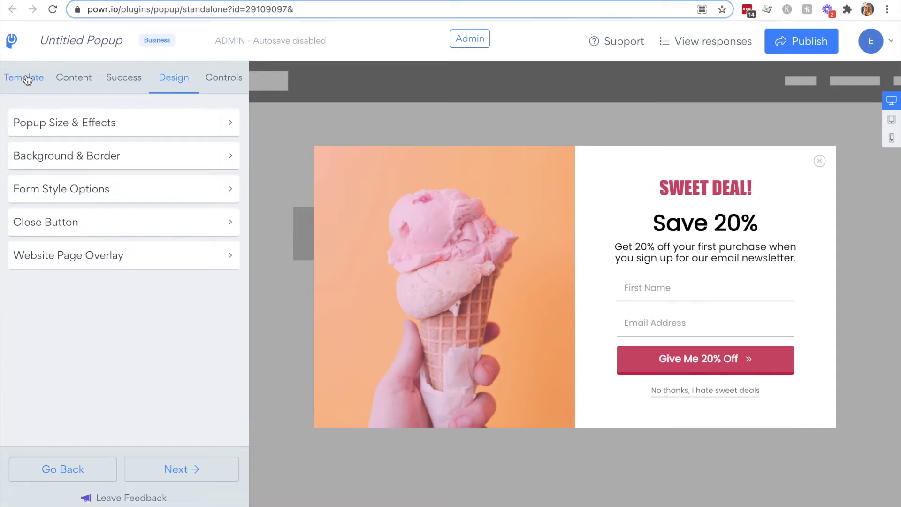
- Open and confirm the settings of the 'No thanks, I hate sweet deals' link
click(70, 77)
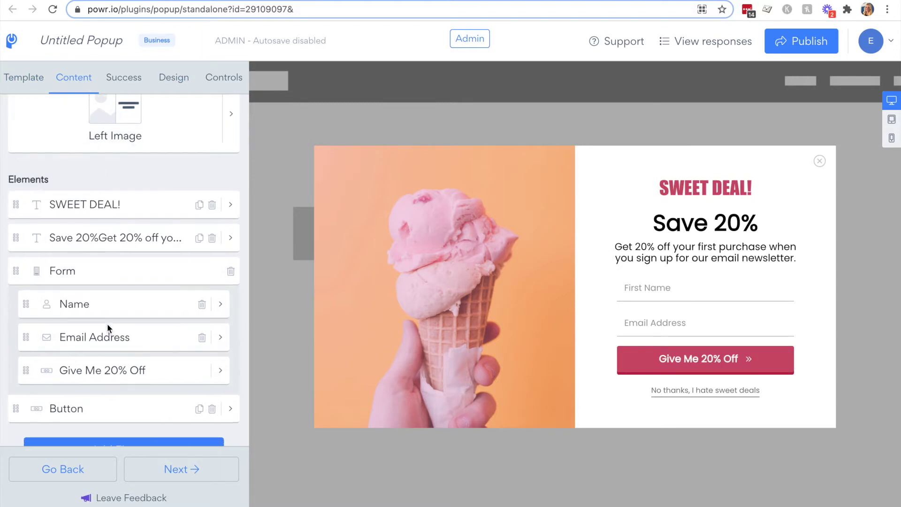
scroll(108, 326, down, 2)
click(76, 372)
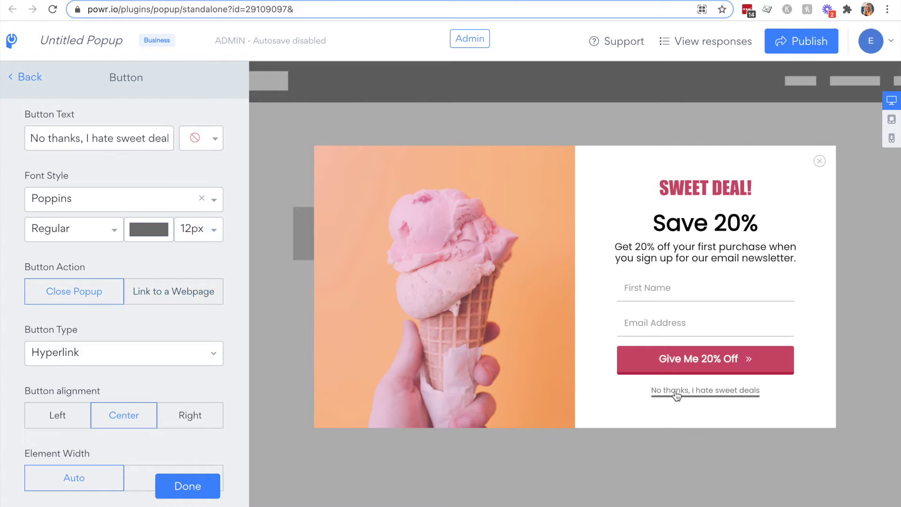
click(188, 486)
- Add a Facebook, Twitter and Instagram Social Icons element below the No thanks link
scroll(179, 427, down, 2)
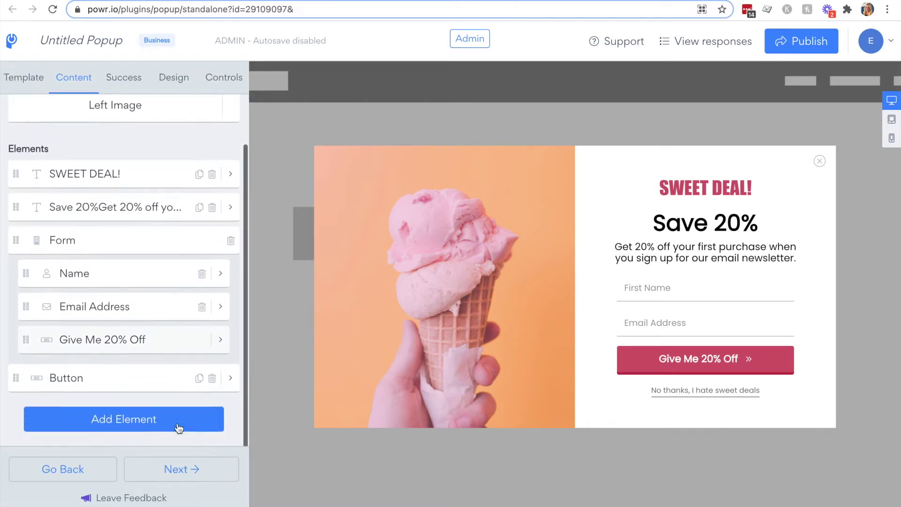
click(176, 423)
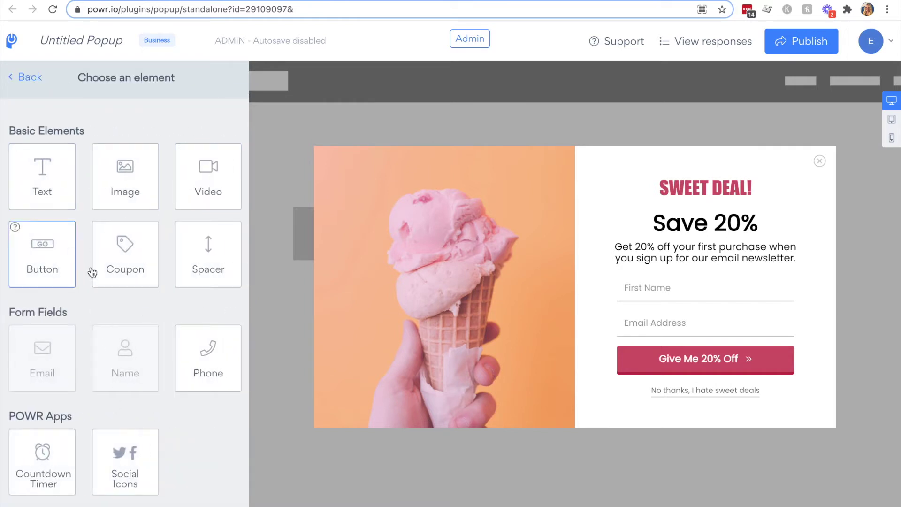
scroll(139, 312, down, 2)
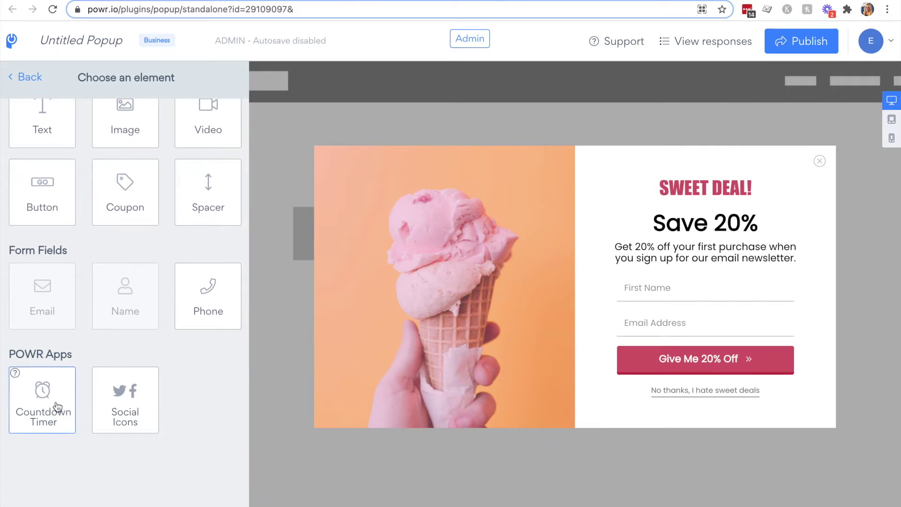
click(128, 394)
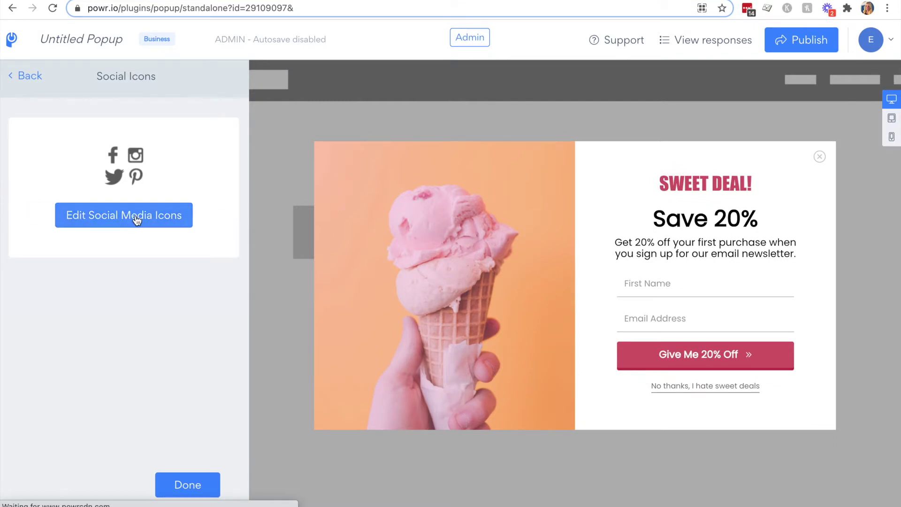
mouse_move(695, 377)
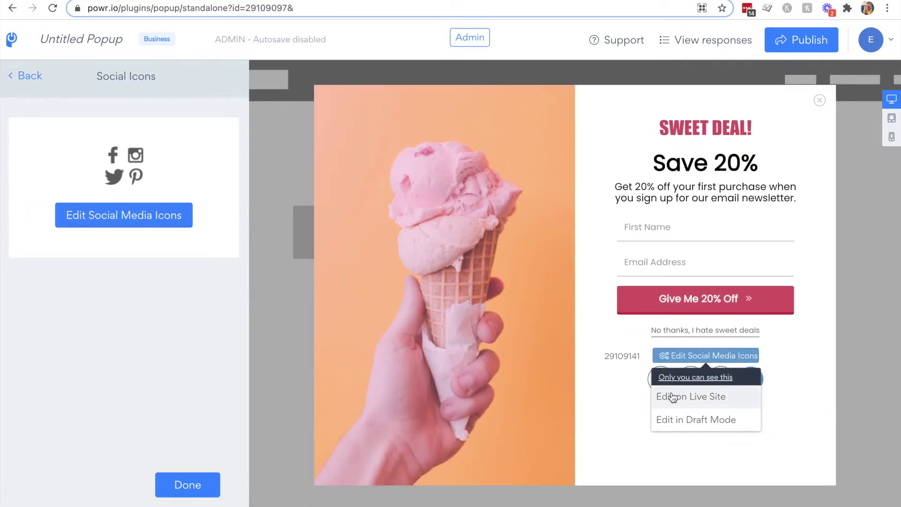
click(673, 398)
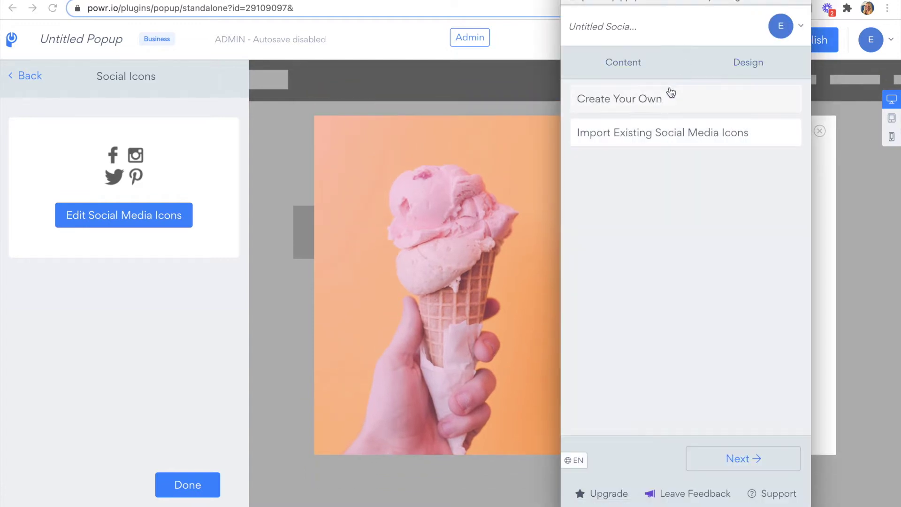
click(657, 97)
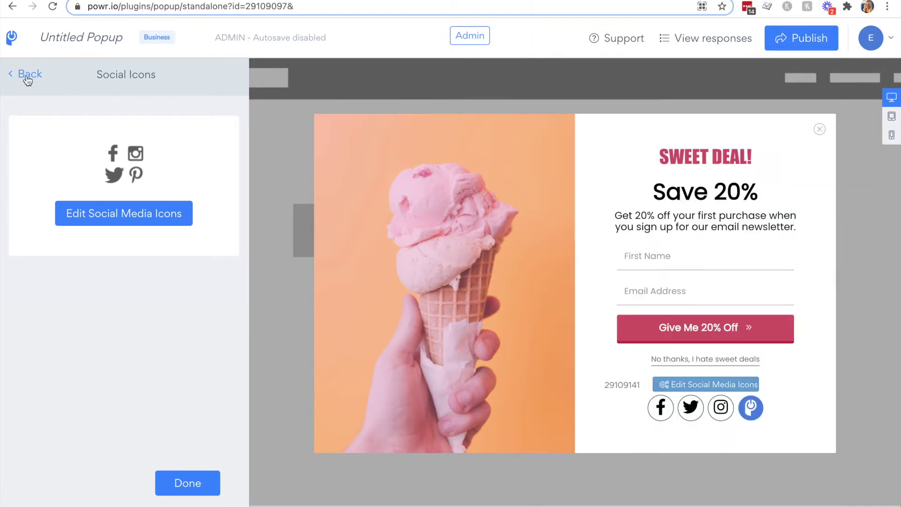
click(28, 75)
scroll(207, 324, down, 3)
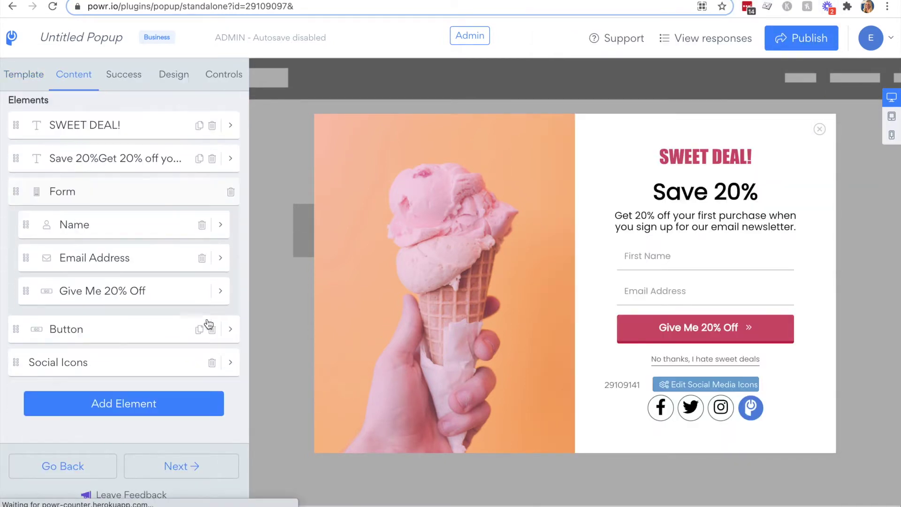
- Delete the social icons and add a SAVE20 coupon to the success message
click(212, 363)
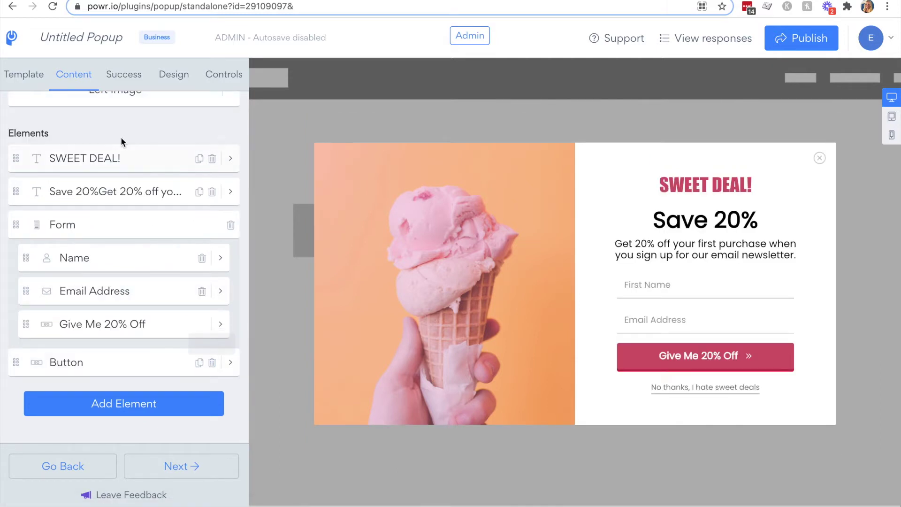
click(119, 85)
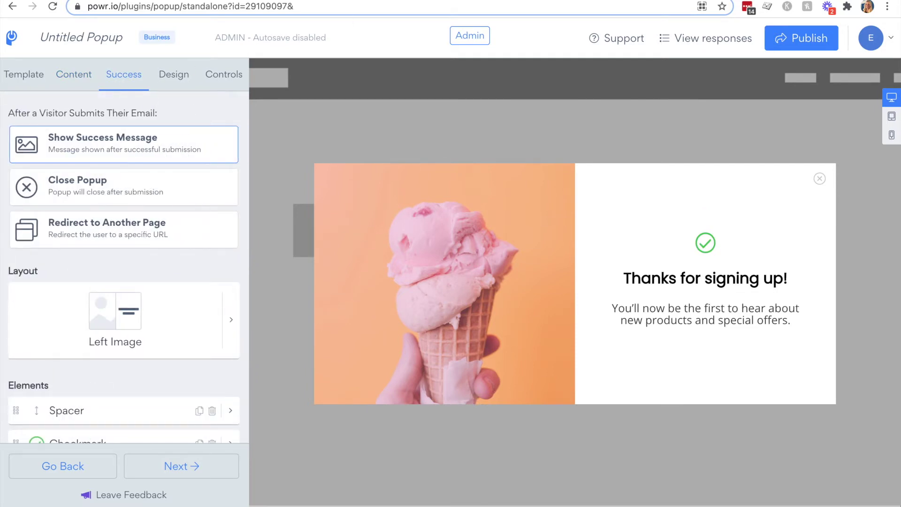
scroll(119, 305, down, 5)
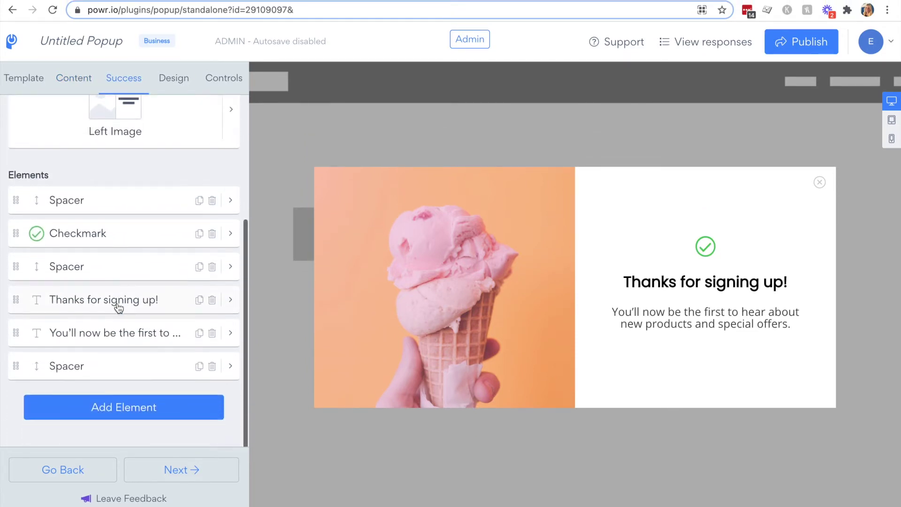
click(117, 407)
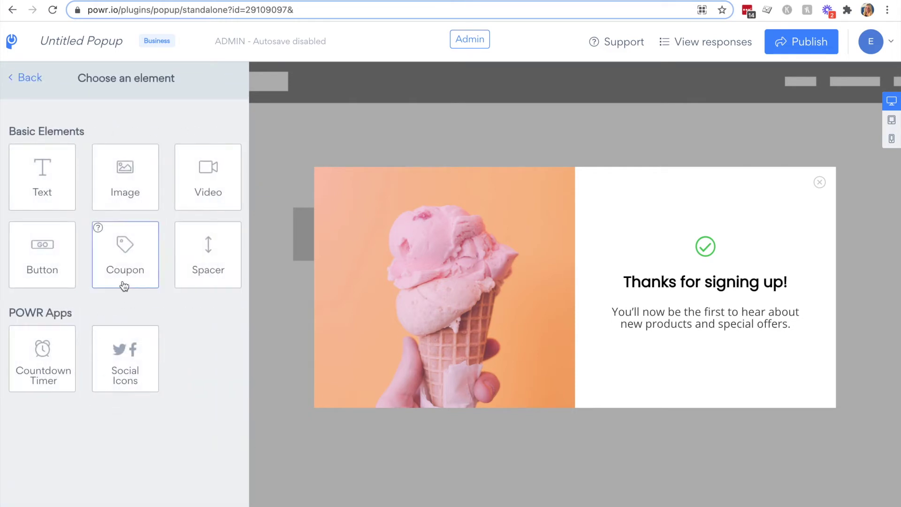
click(126, 252)
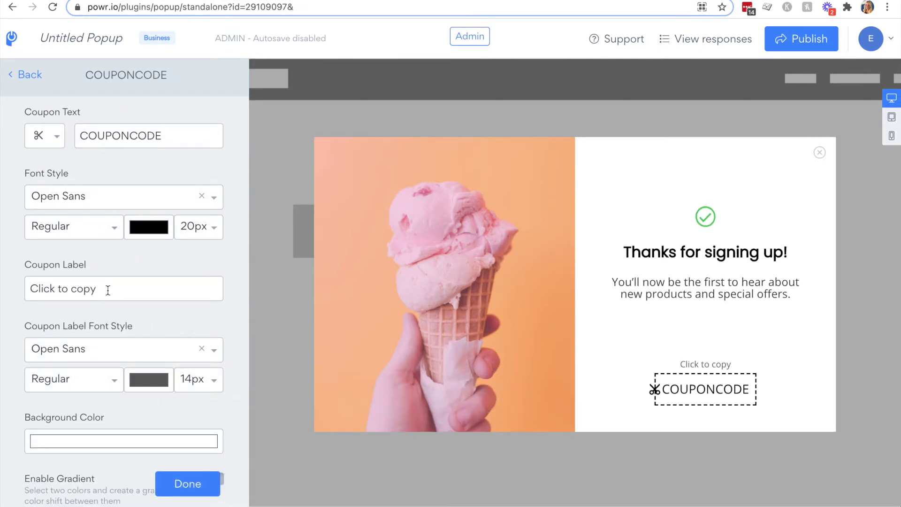
double_click(174, 137)
text(SAVE20)
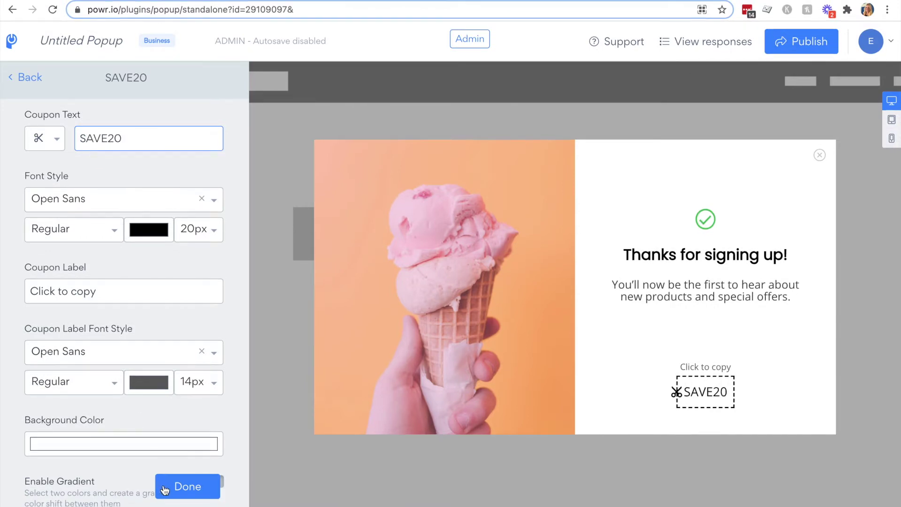
click(183, 487)
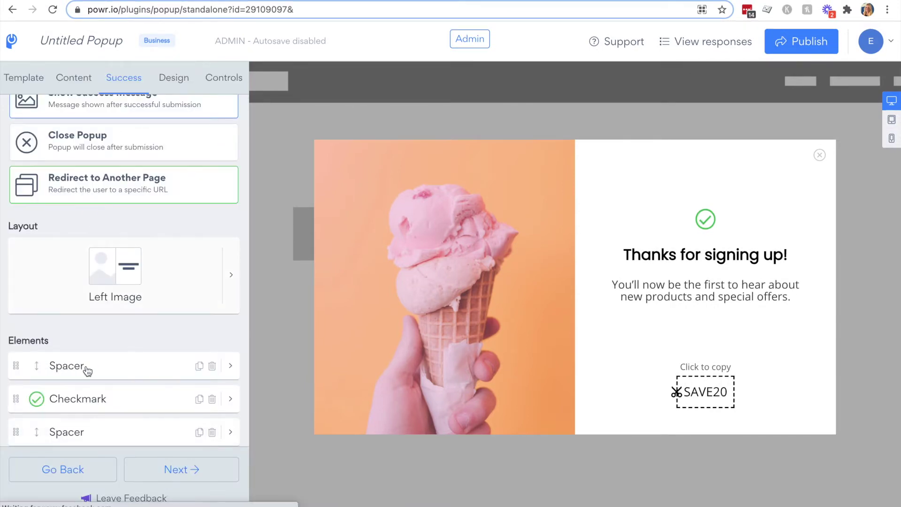
- Change the success text to 'Copy the code below to get 20% off all products.'
scroll(85, 368, down, 2)
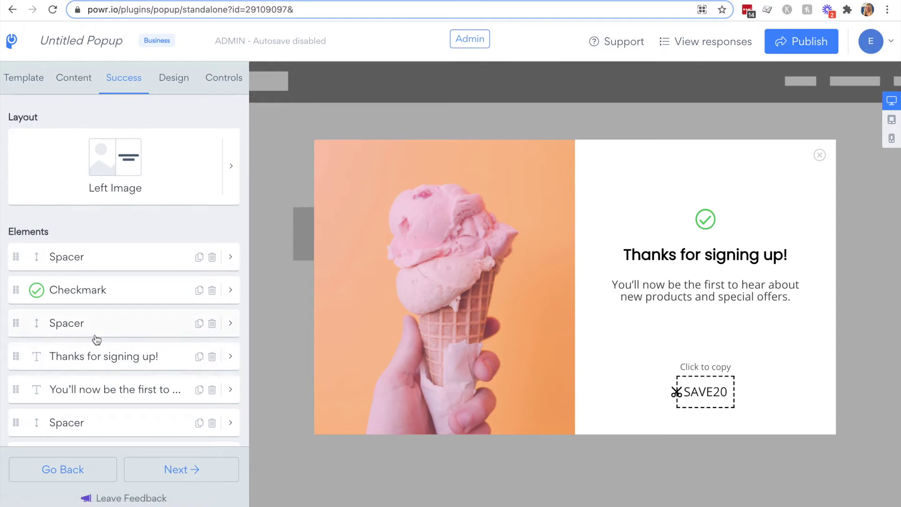
click(101, 389)
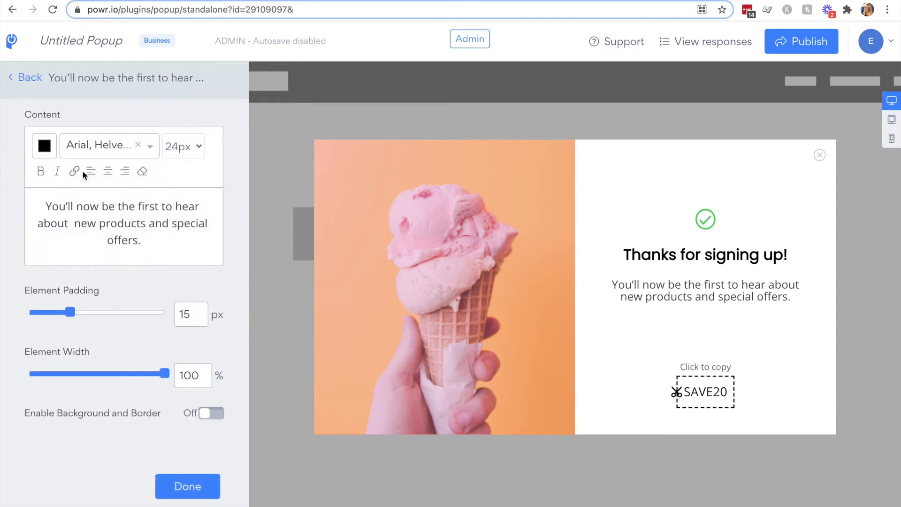
drag(145, 239, 20, 203)
text(Copy the code below to get 20% off all products.)
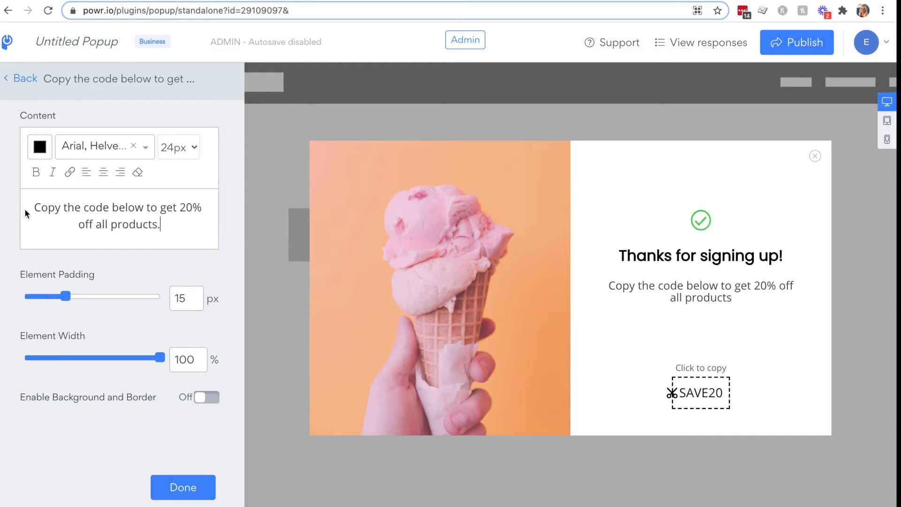
click(183, 487)
scroll(136, 371, down, 1)
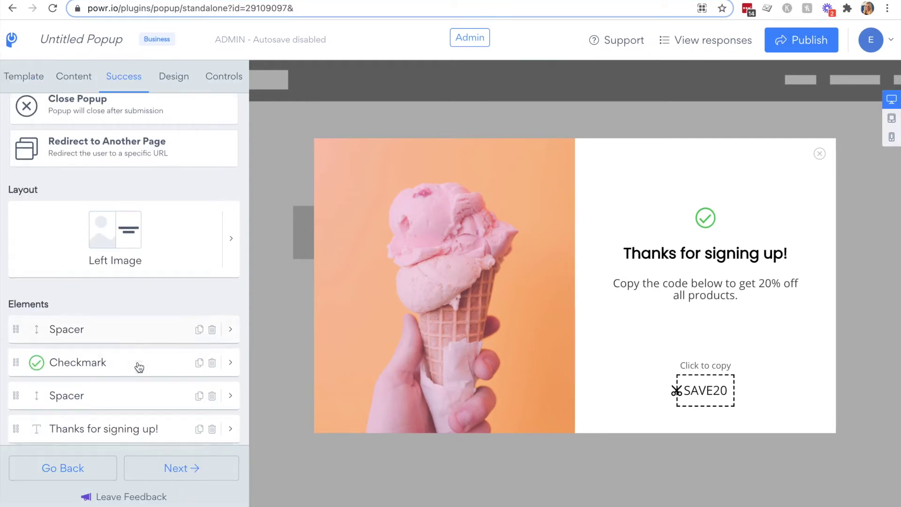
- Delete the spacer between the copy-the-code text and the SAVE20 coupon
scroll(140, 367, down, 3)
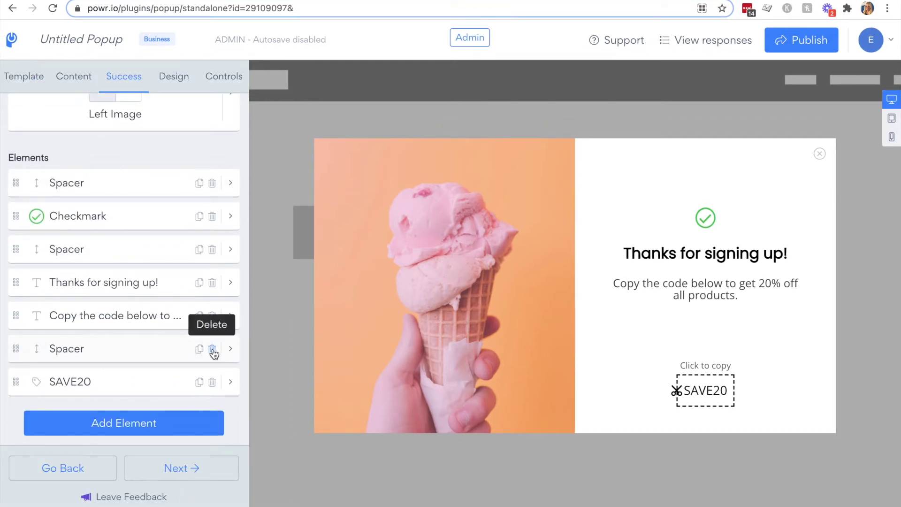
click(212, 349)
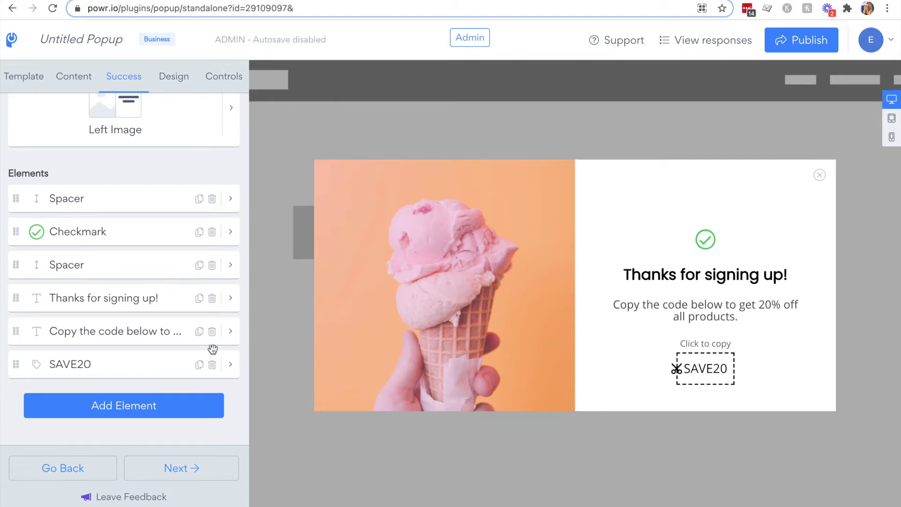
scroll(159, 212, up, 4)
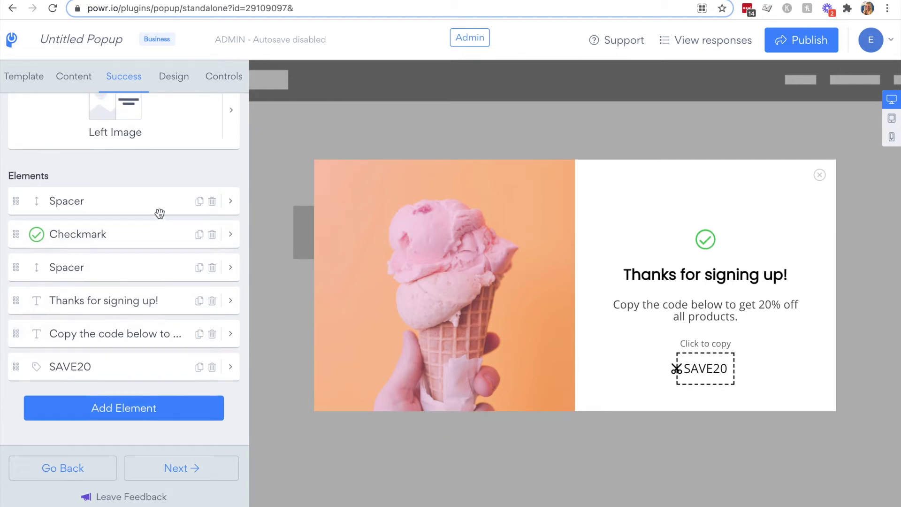
scroll(159, 212, up, 1)
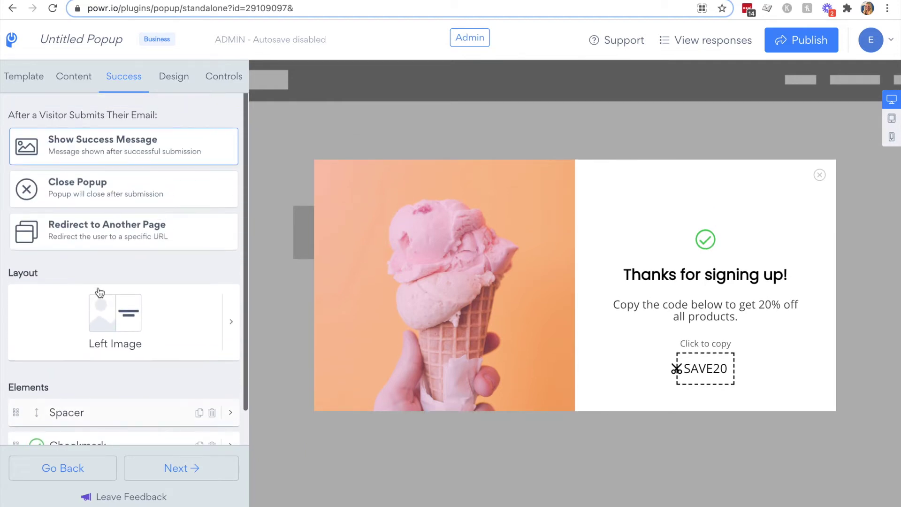
- Keep the after-signup action set to Show Success Message
click(71, 189)
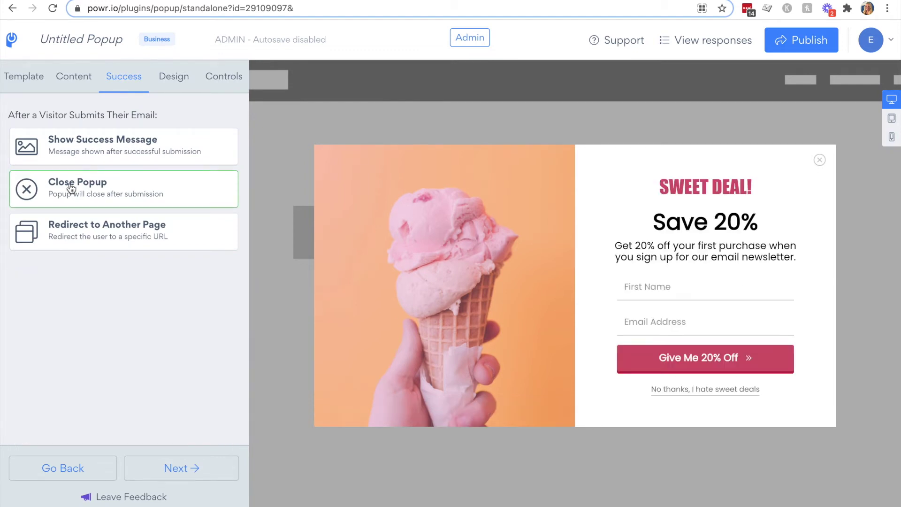
click(102, 241)
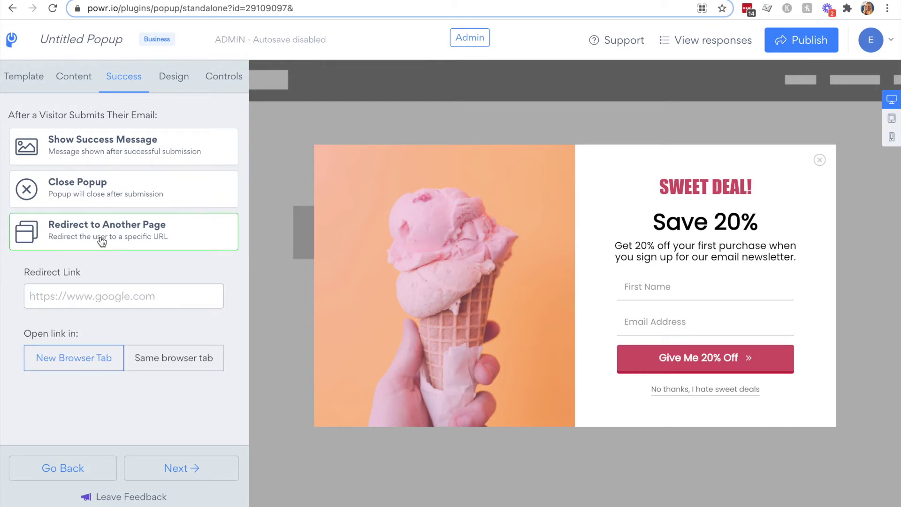
click(62, 145)
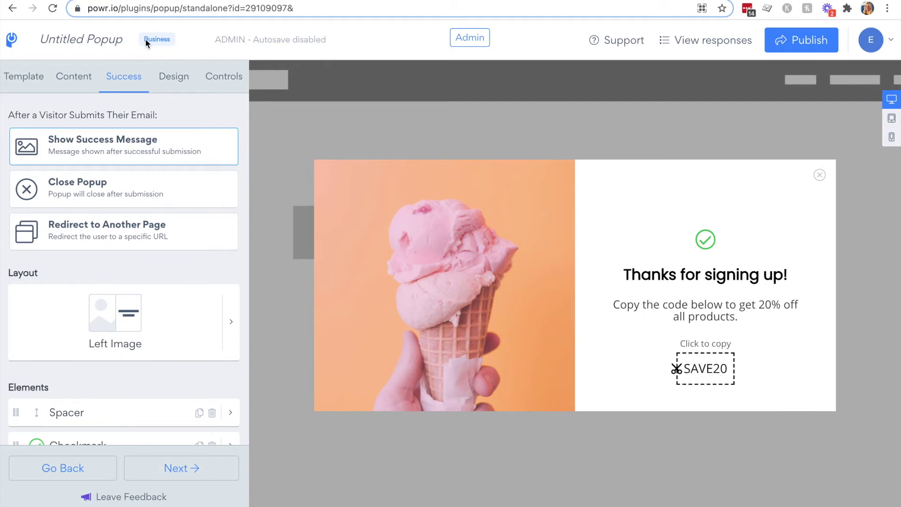
click(173, 76)
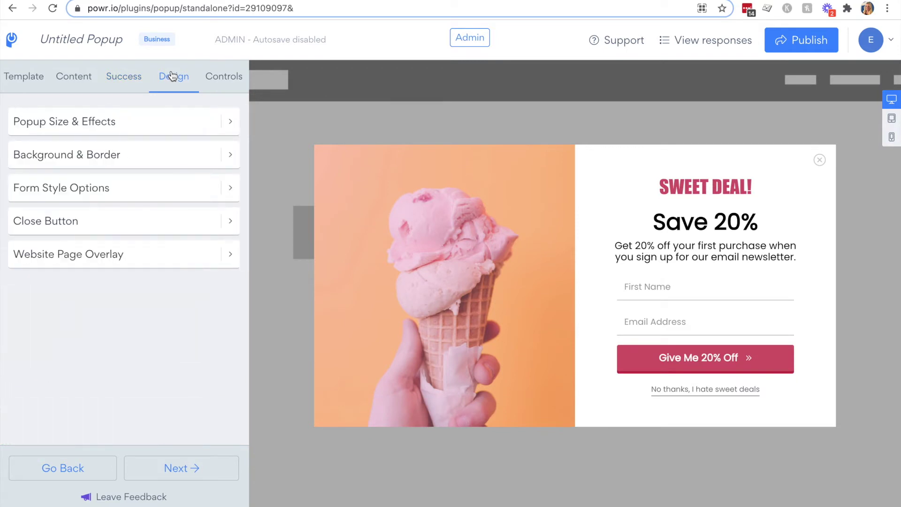
- Keep the popup as a centred Box and set its entrance animation to Tada
click(114, 122)
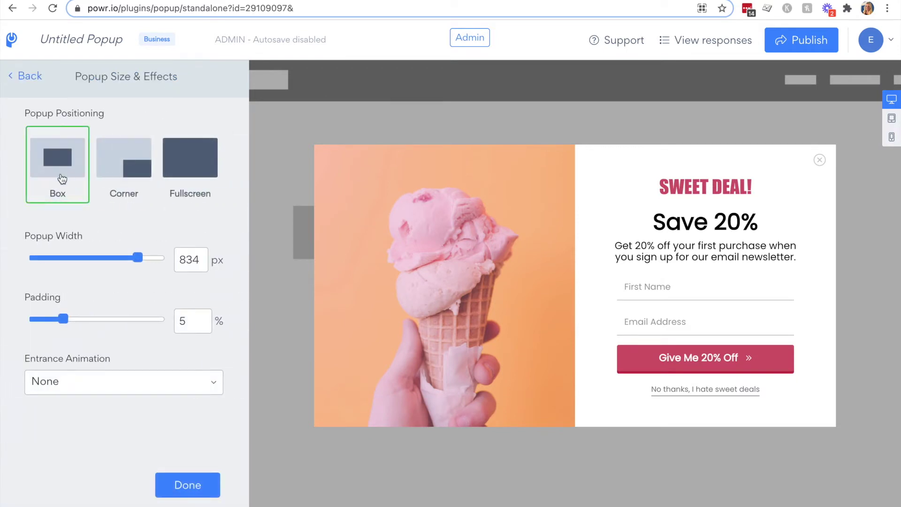
click(130, 157)
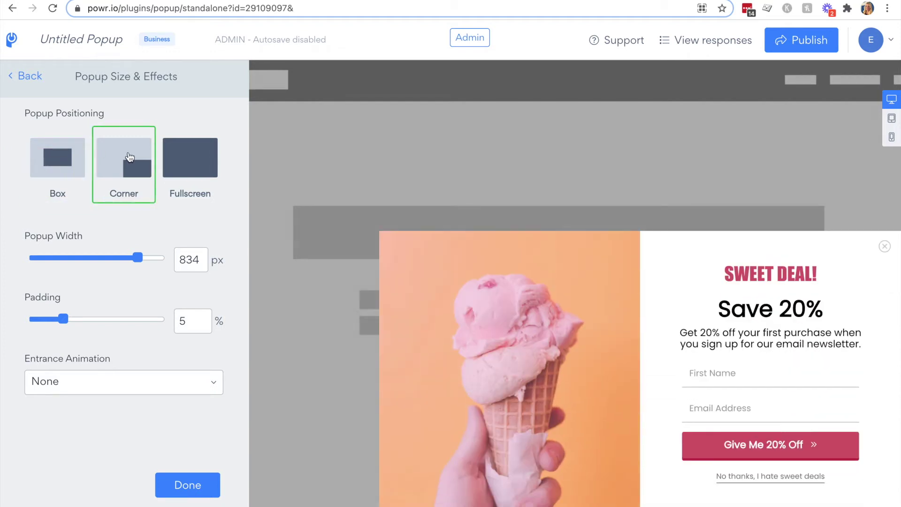
click(183, 160)
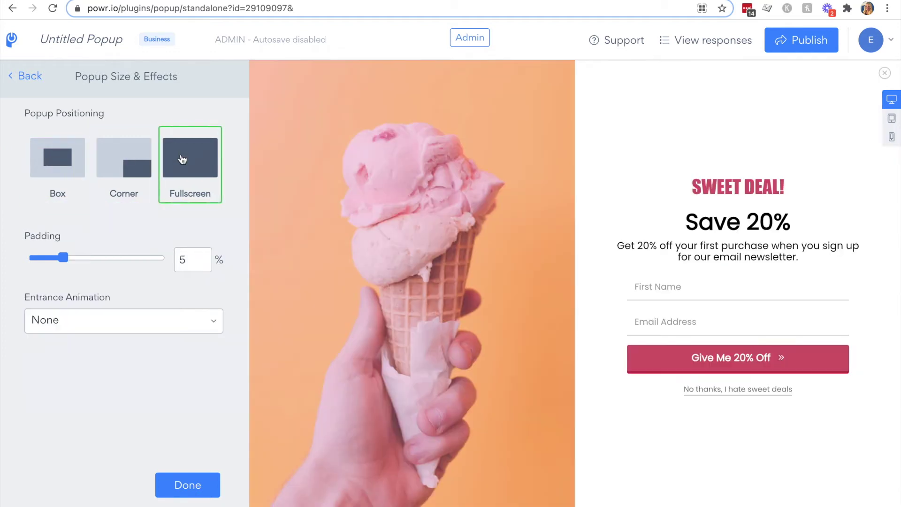
click(47, 168)
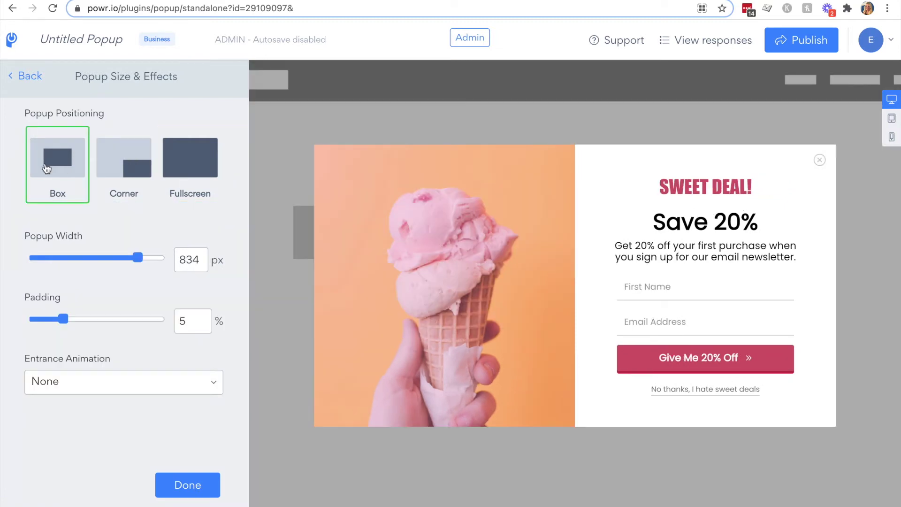
click(165, 377)
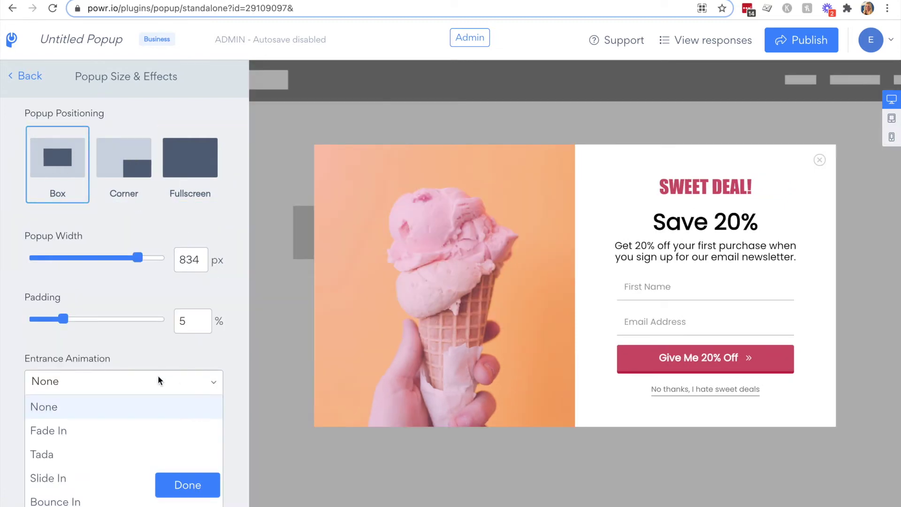
click(66, 458)
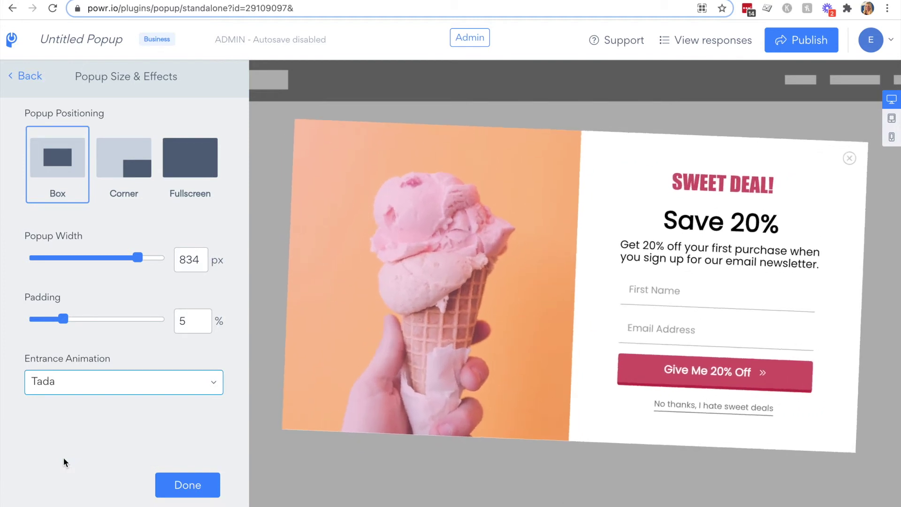
click(182, 485)
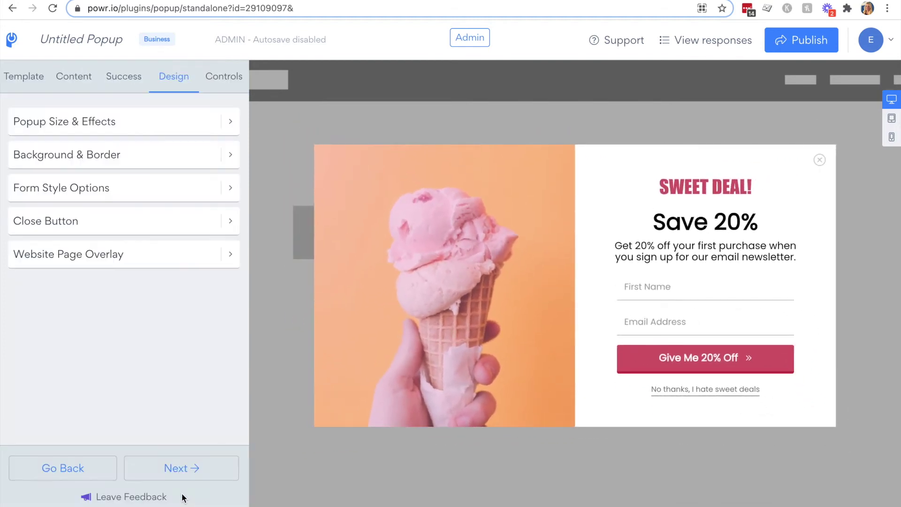
- Review the Background & Border settings, leaving them unchanged
click(66, 162)
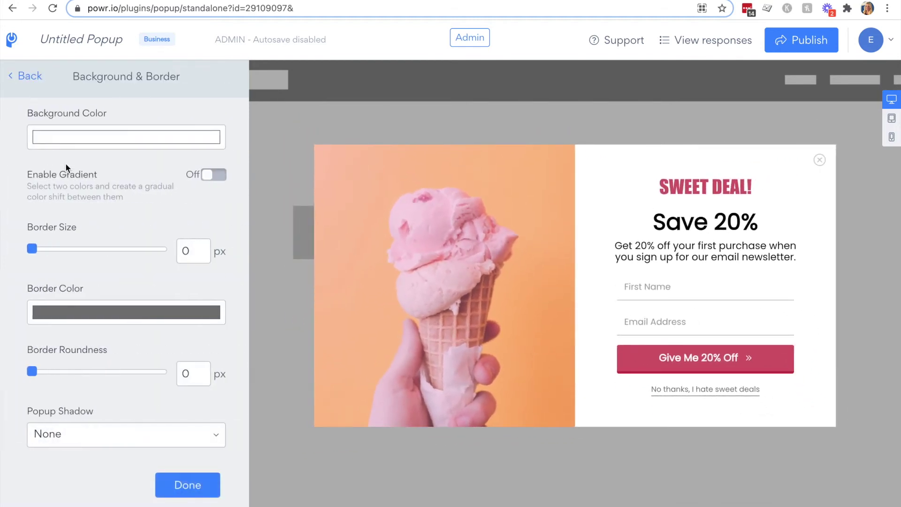
scroll(125, 334, down, 3)
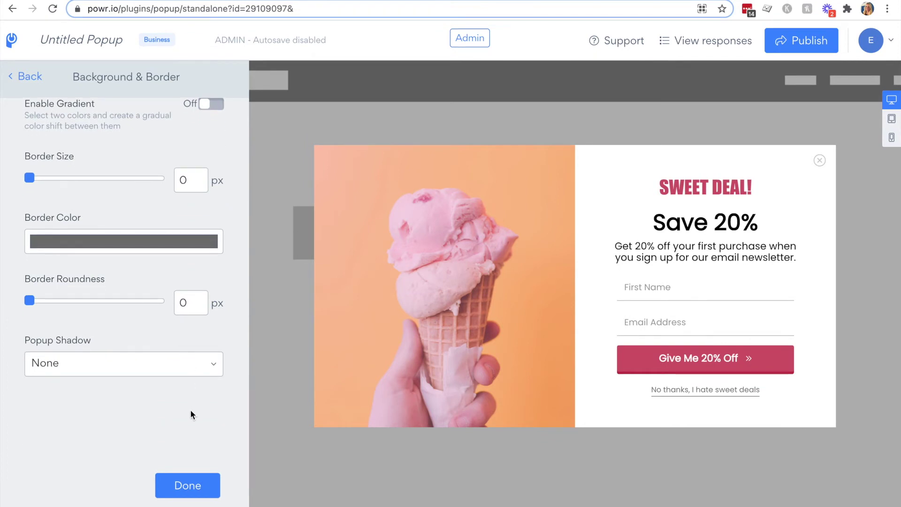
click(196, 491)
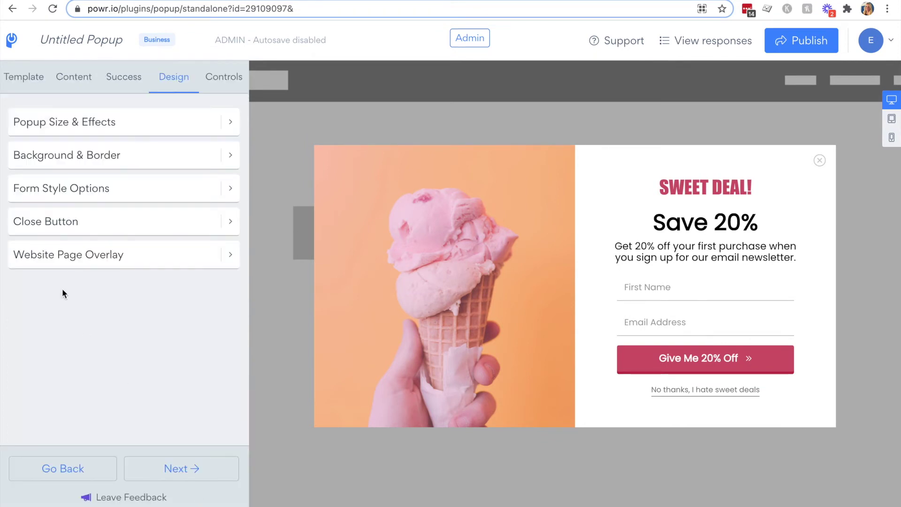
- Turn off Enable Close Button and 'Close when a visitor clicks away'
click(68, 222)
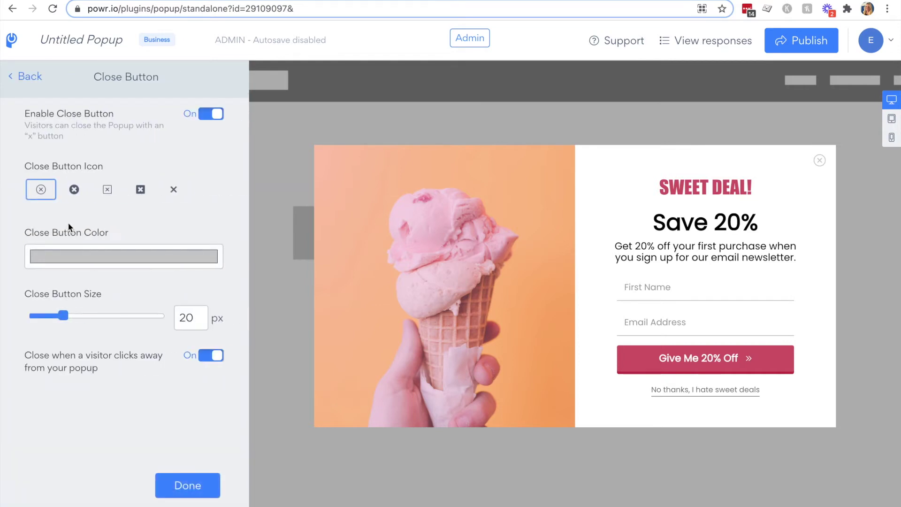
click(141, 193)
click(209, 114)
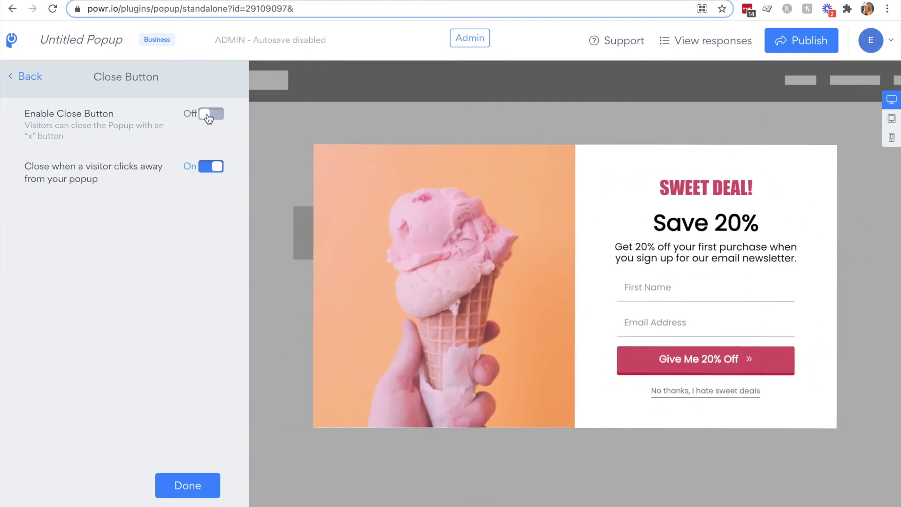
click(209, 167)
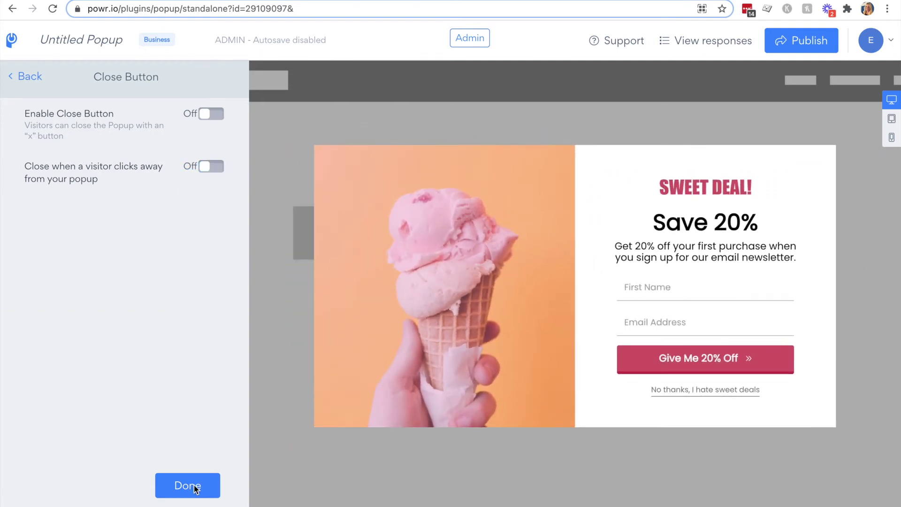
click(194, 485)
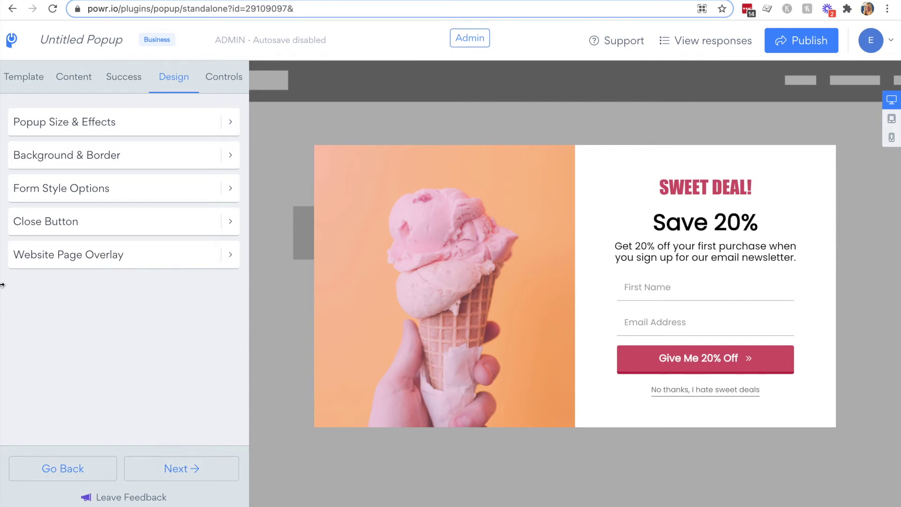
- Make the website page overlay a radial gradient from white to light yellow #fff176
click(35, 255)
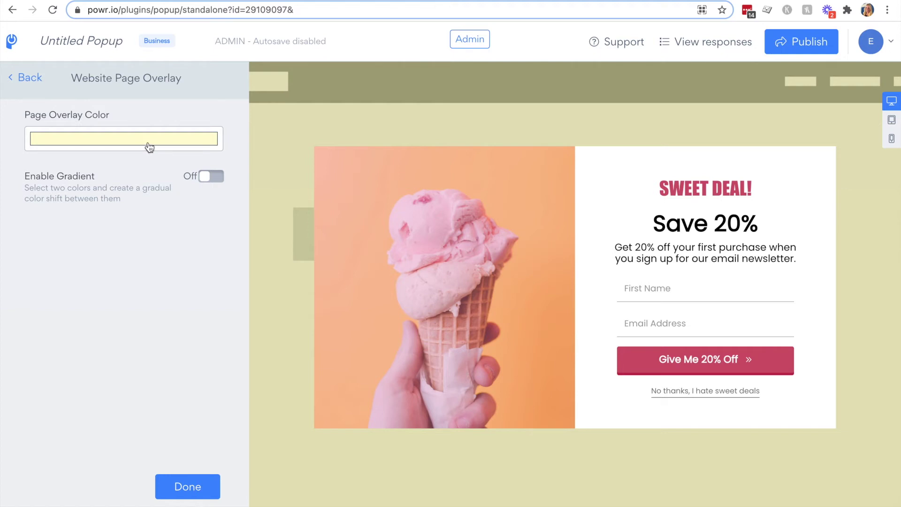
click(204, 177)
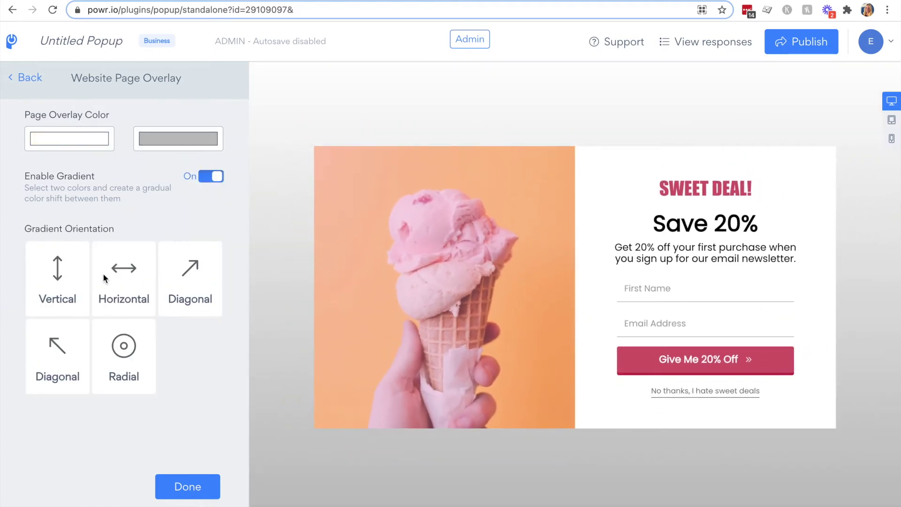
click(126, 349)
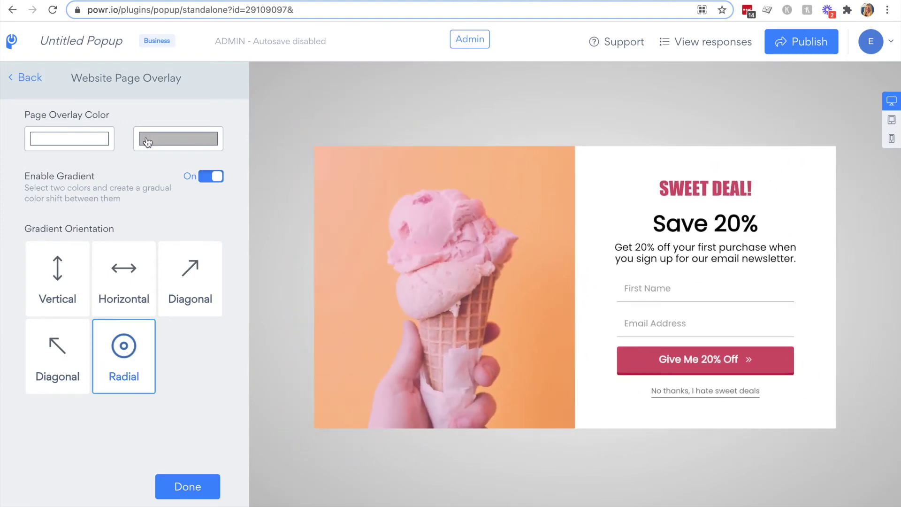
click(147, 142)
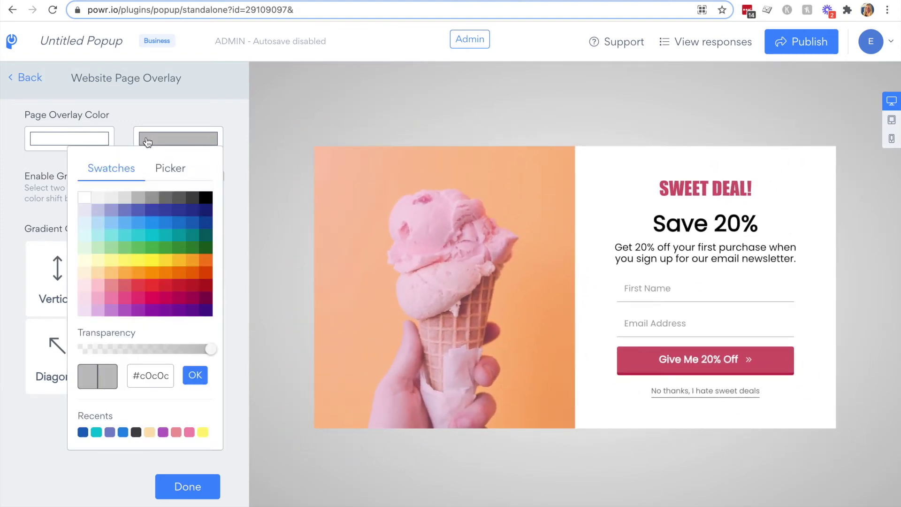
click(125, 261)
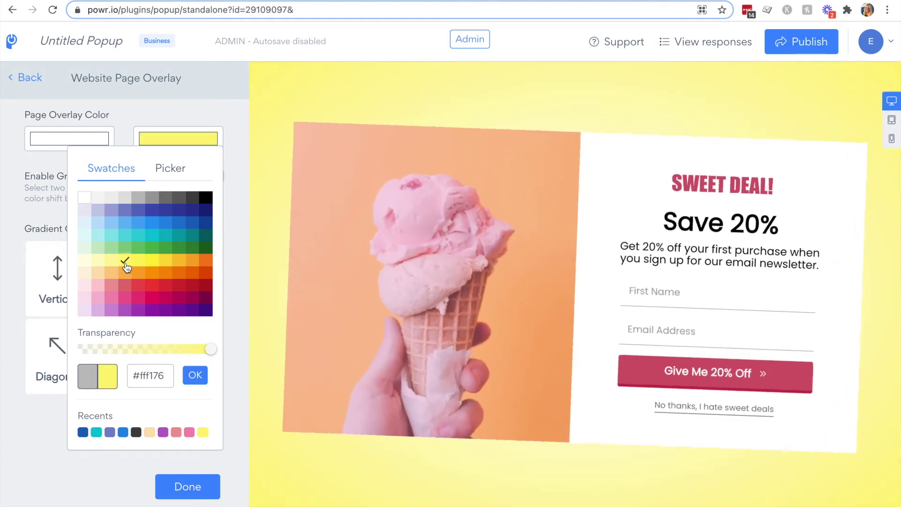
click(12, 245)
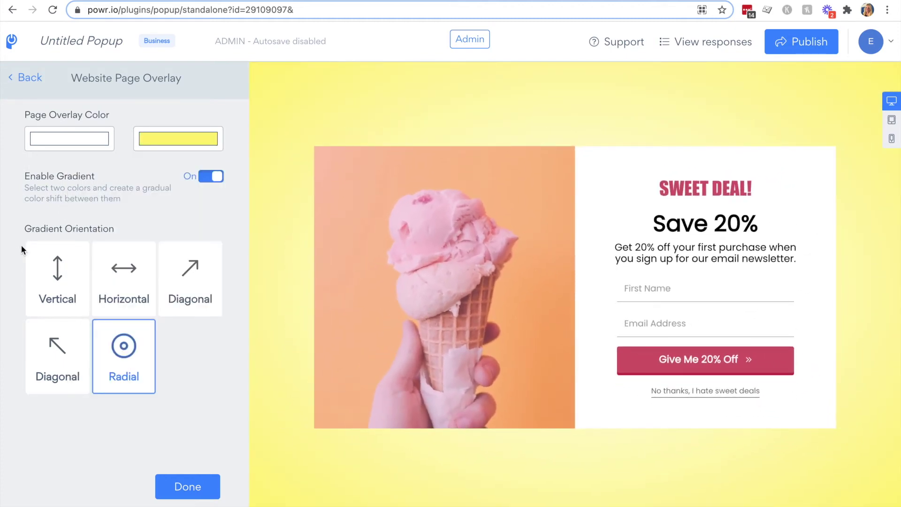
click(188, 487)
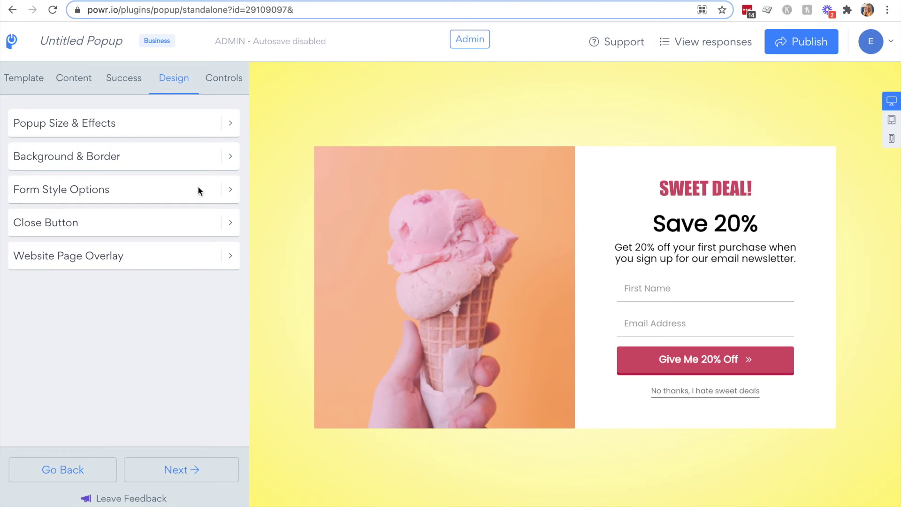
- Limit the popup's schedule to a date range ending June 18, 2021
click(229, 77)
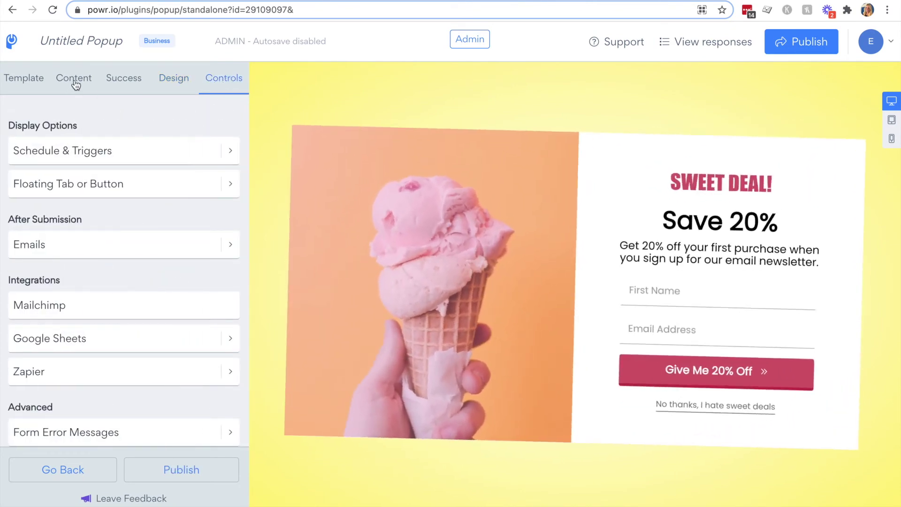
click(125, 151)
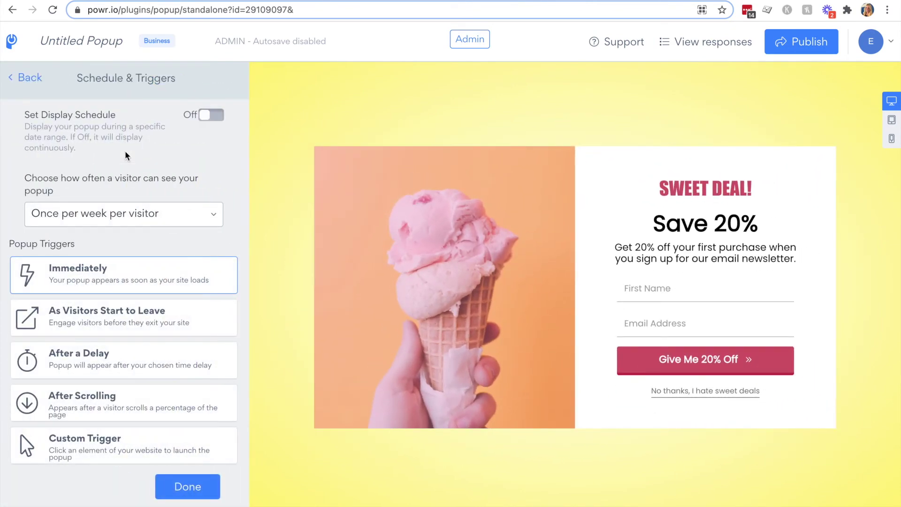
click(208, 116)
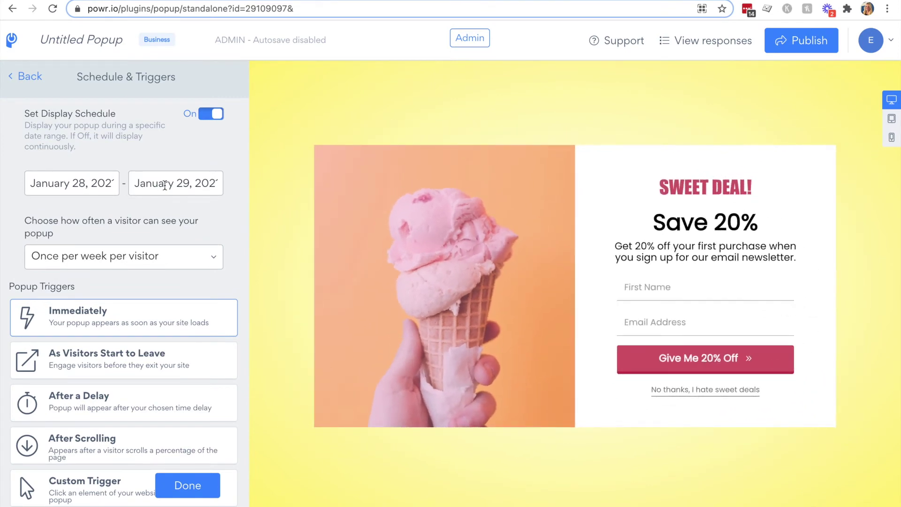
click(165, 185)
click(166, 214)
click(166, 214)
click(166, 214)
click(166, 214)
click(166, 214)
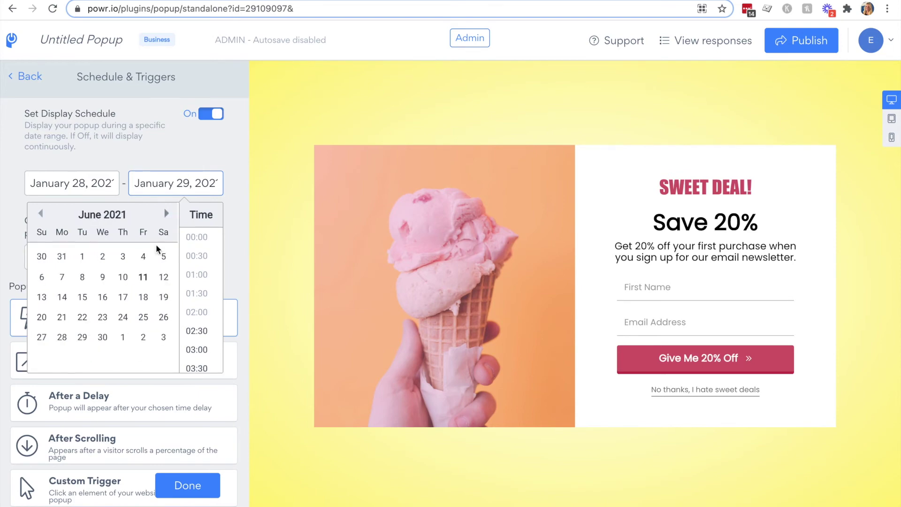
click(144, 297)
click(10, 157)
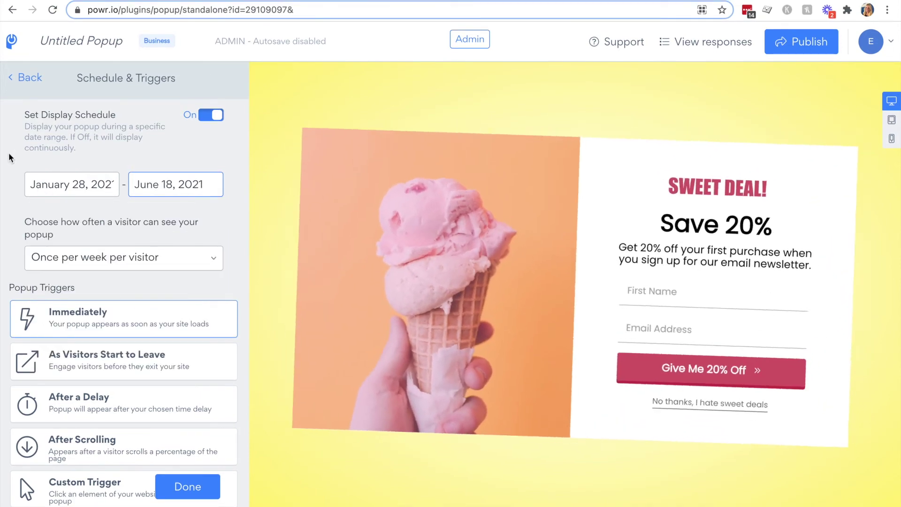
- Keep the popup shown at most once per week per visitor
click(146, 268)
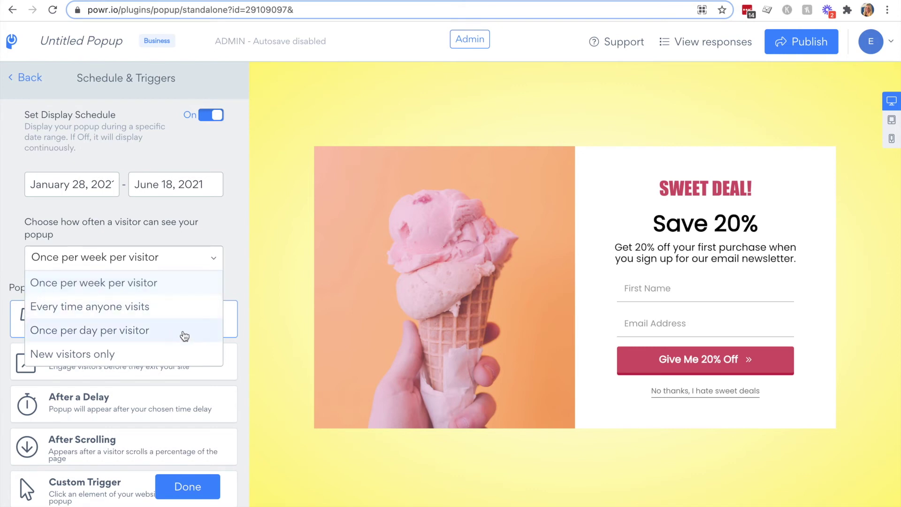
click(233, 281)
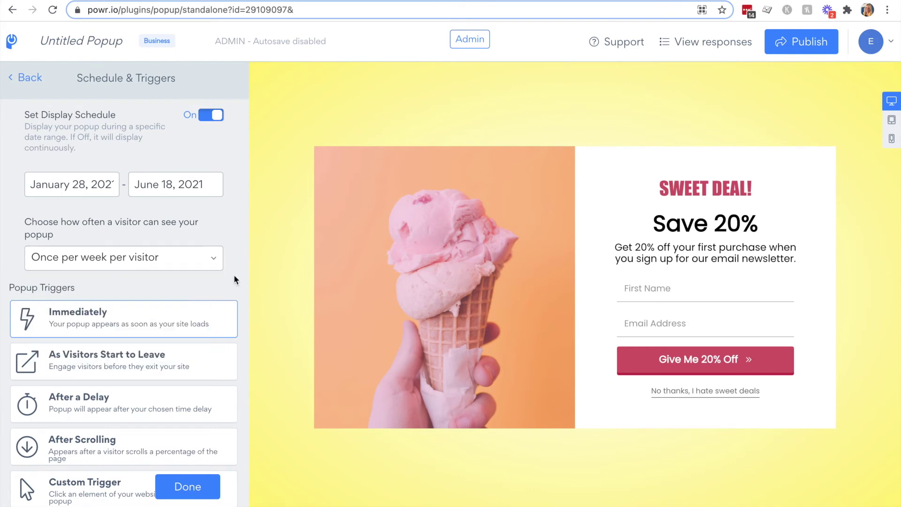
scroll(231, 279, down, 3)
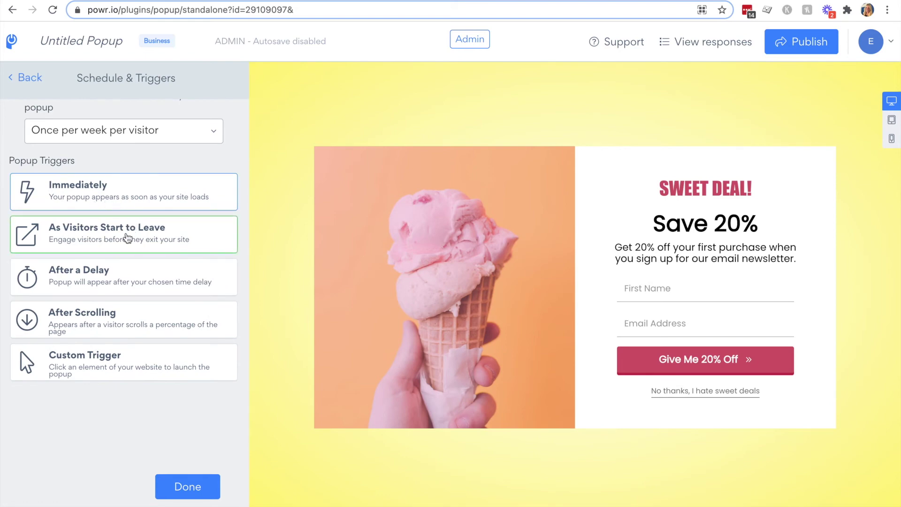
- Make the popup trigger after visitors scroll 50% of the page
click(127, 239)
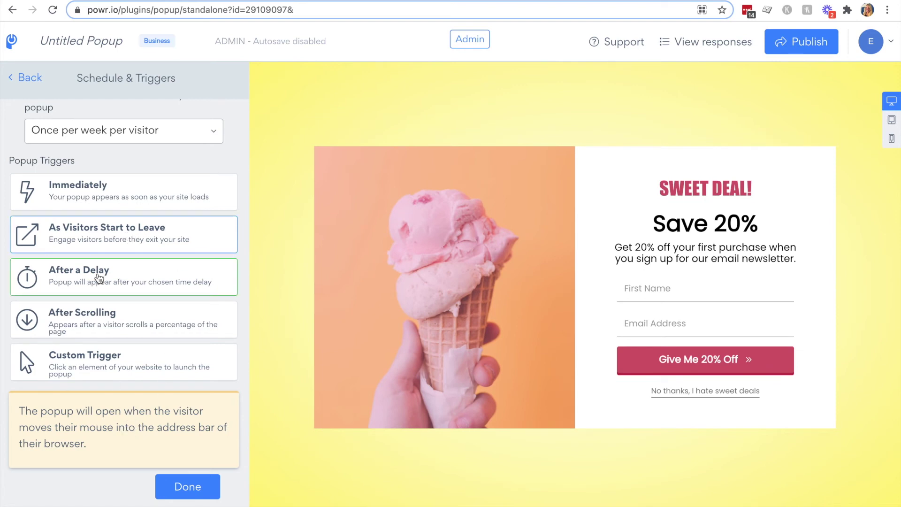
click(98, 278)
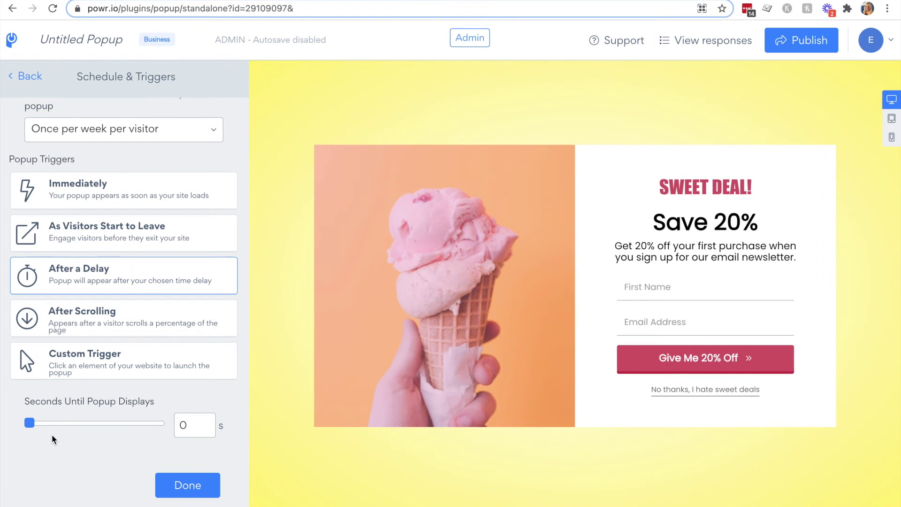
drag(75, 422, 38, 423)
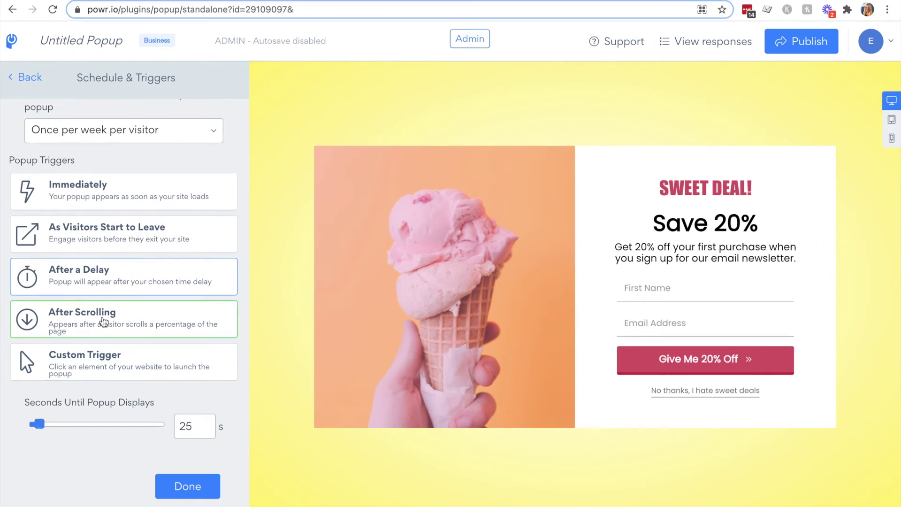
click(100, 314)
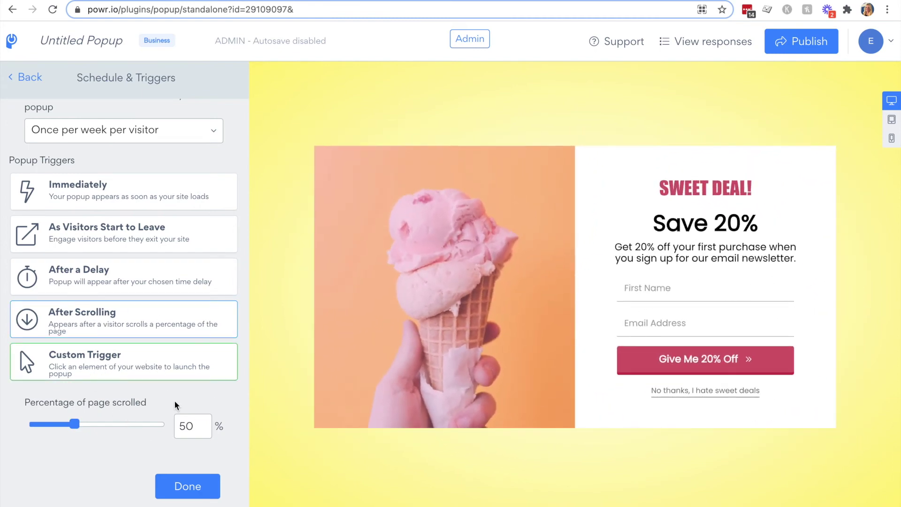
click(176, 498)
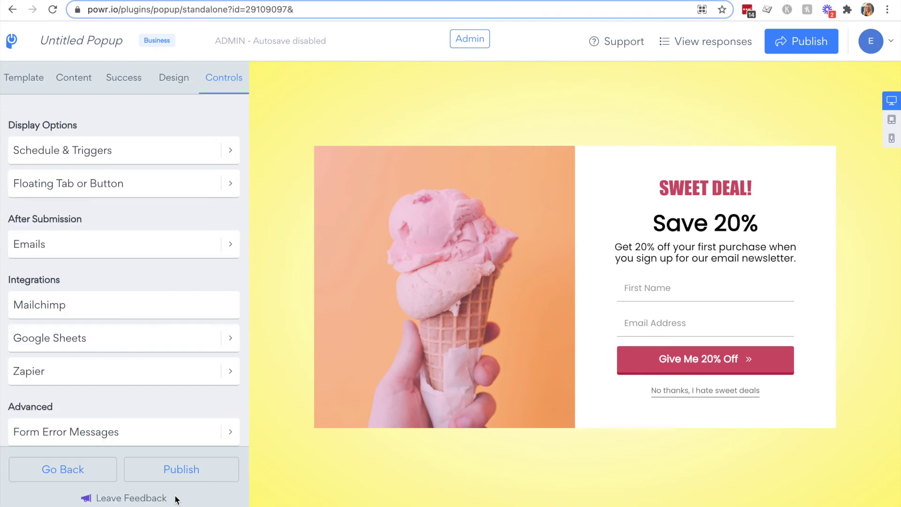
click(80, 187)
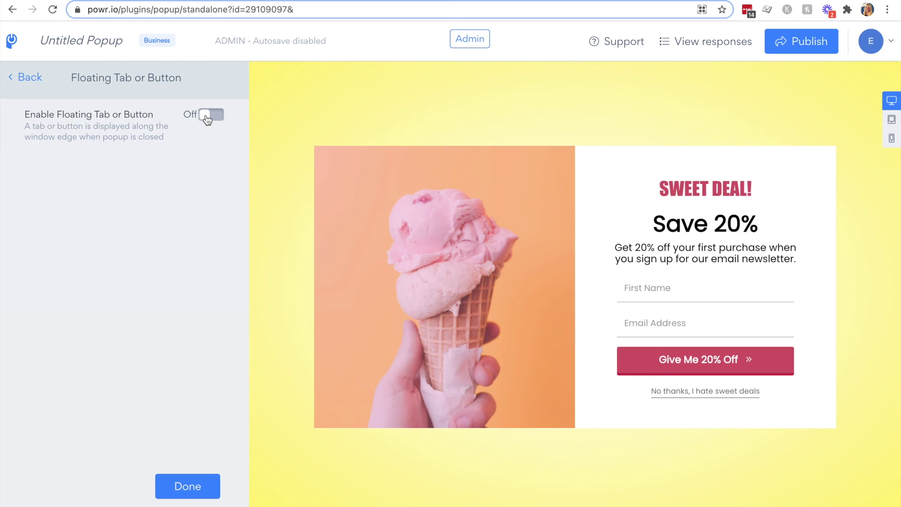
- Turn on the floating tab and set its text to 'Get 20% Off!'
click(211, 114)
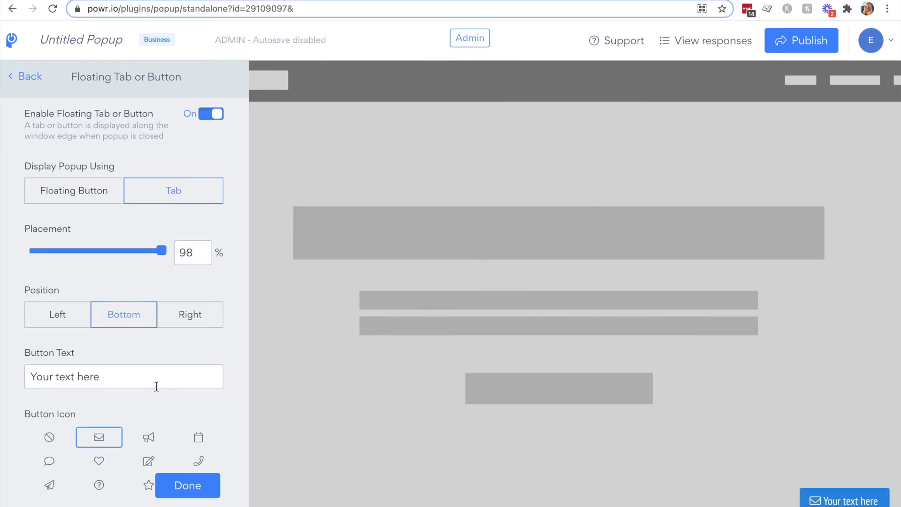
triple_click(118, 378)
text(Get 20% Off!)
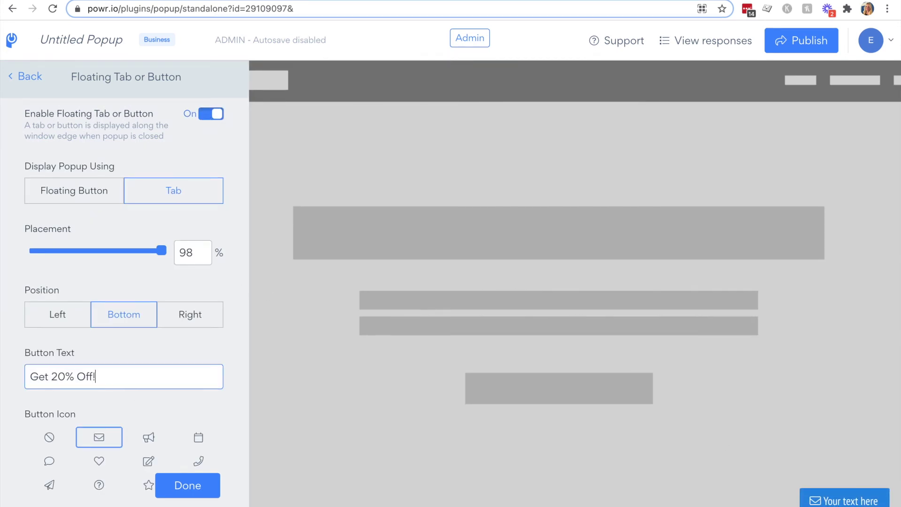
click(205, 492)
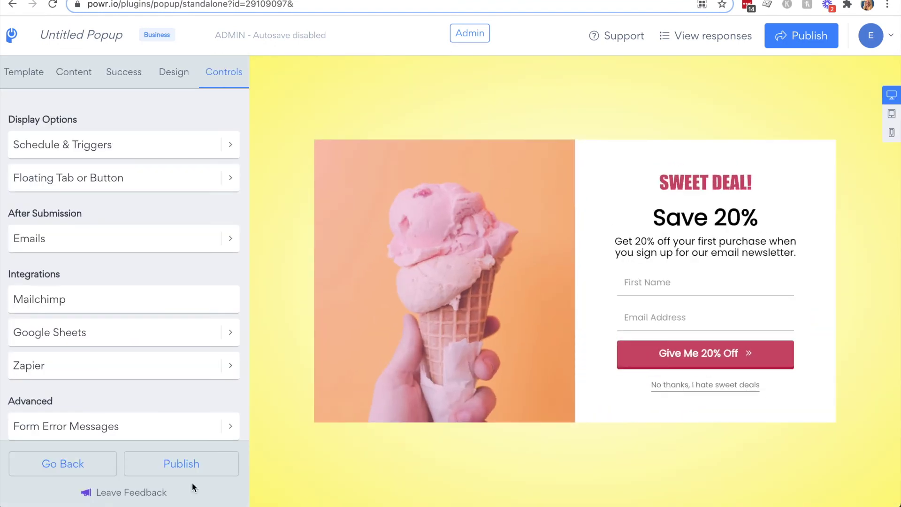
click(99, 244)
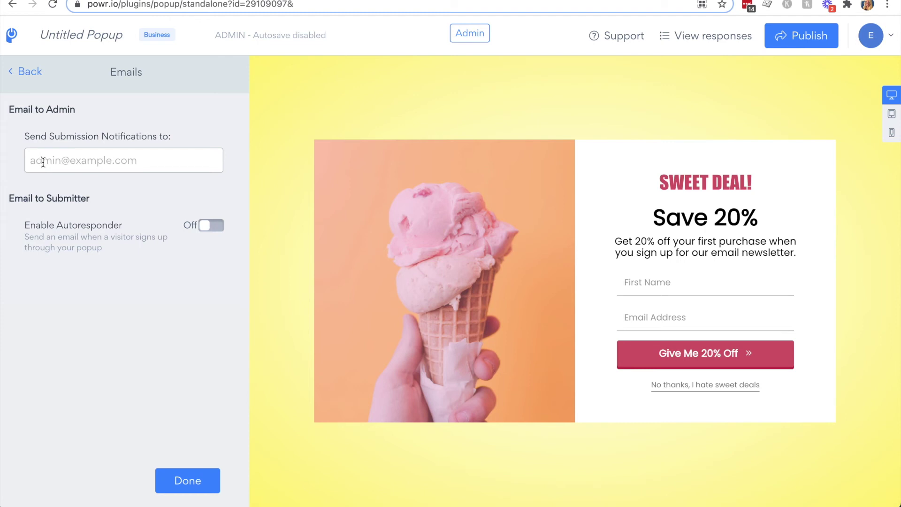
- Enable the autoresponder and save its 'Thanks for joining us!' email
click(43, 162)
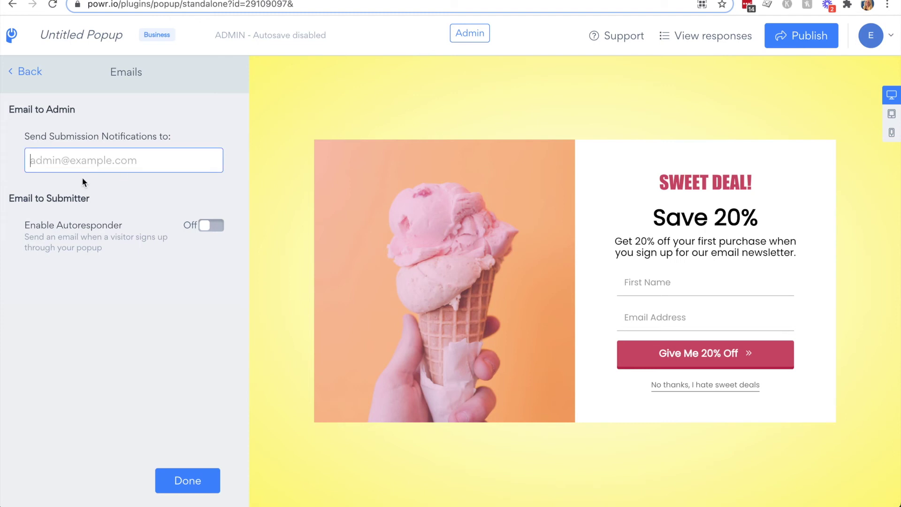
click(205, 227)
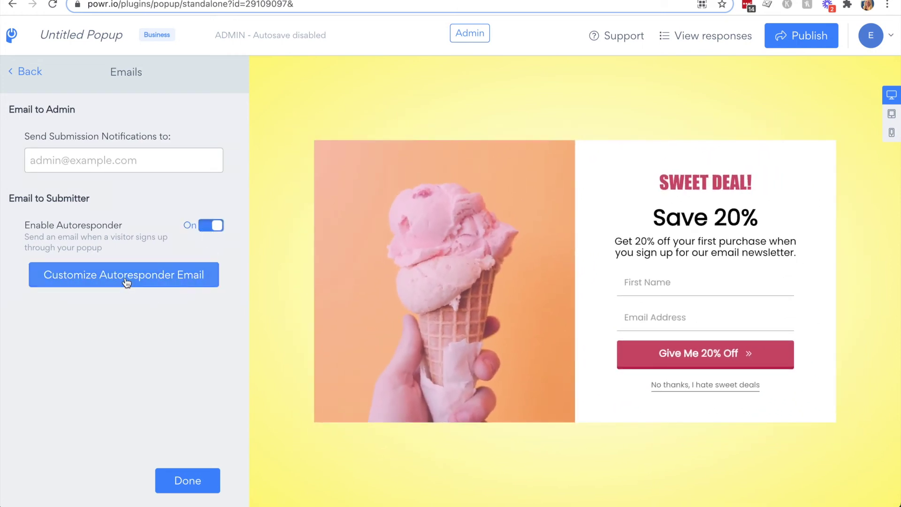
click(126, 281)
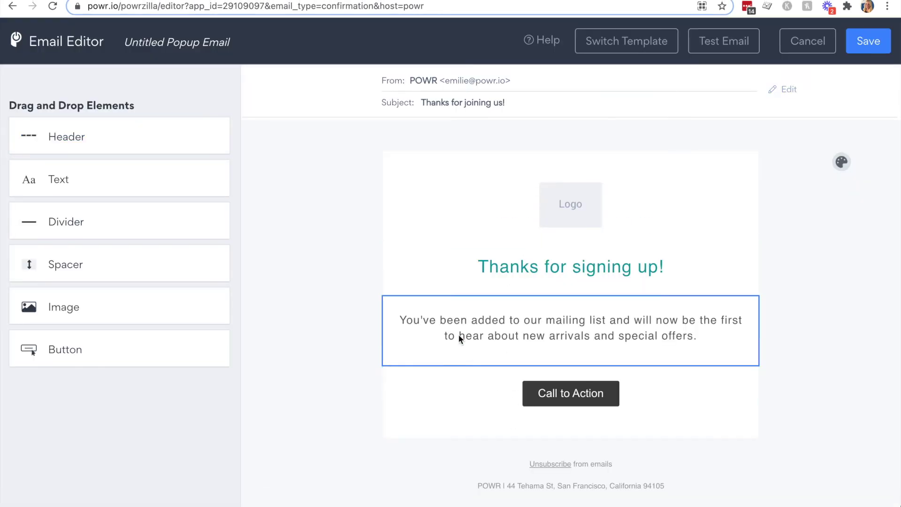
click(880, 50)
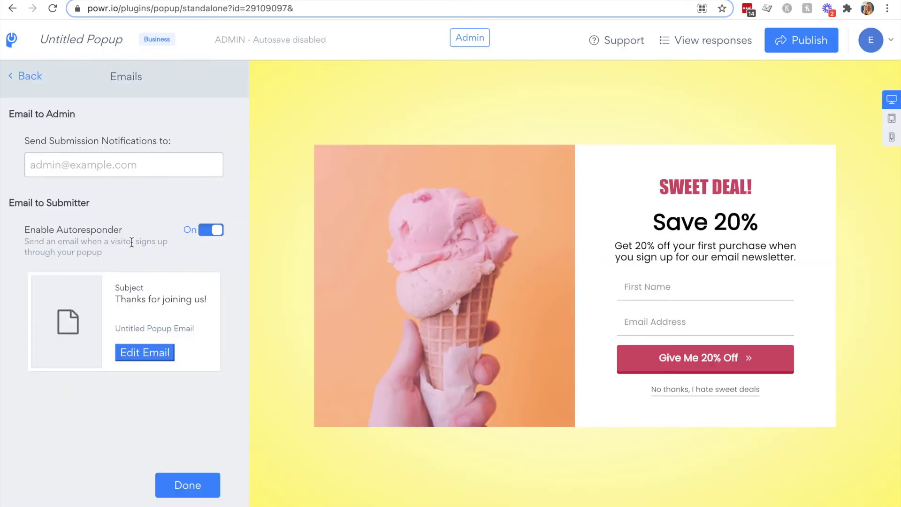
click(190, 493)
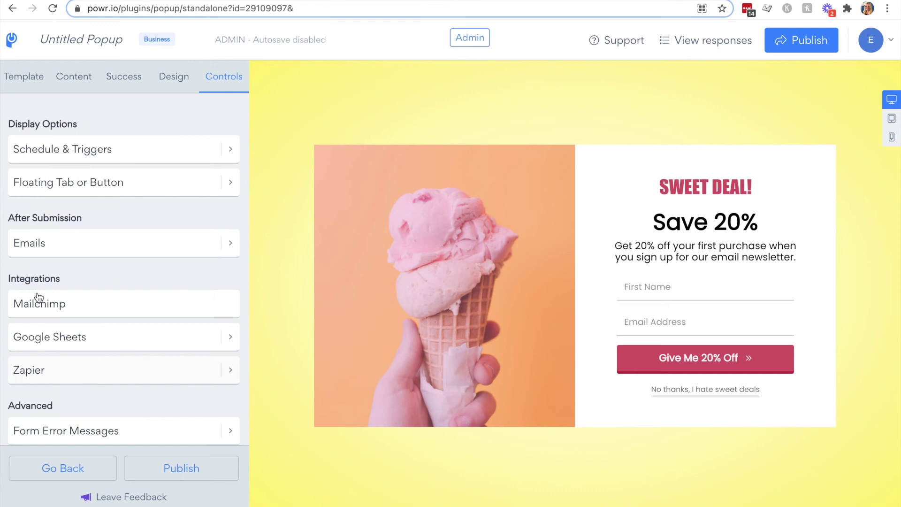
scroll(58, 308, down, 3)
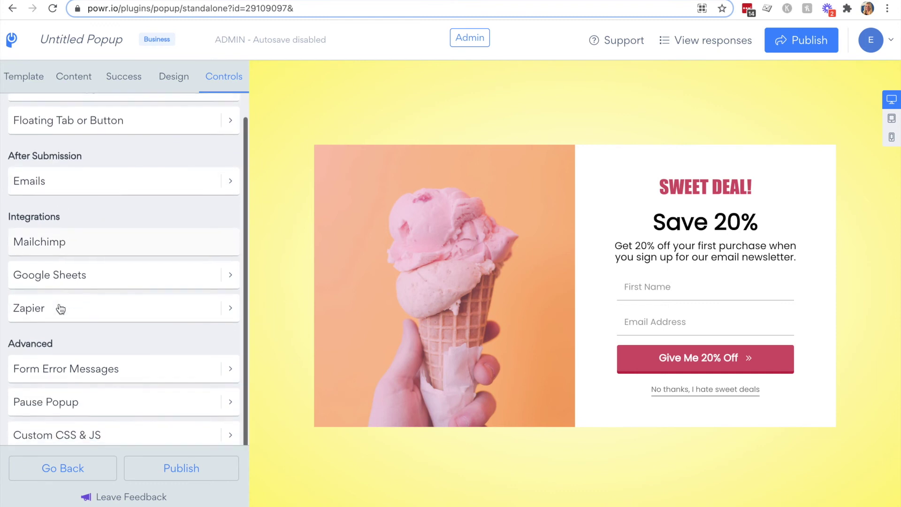
scroll(61, 322, down, 3)
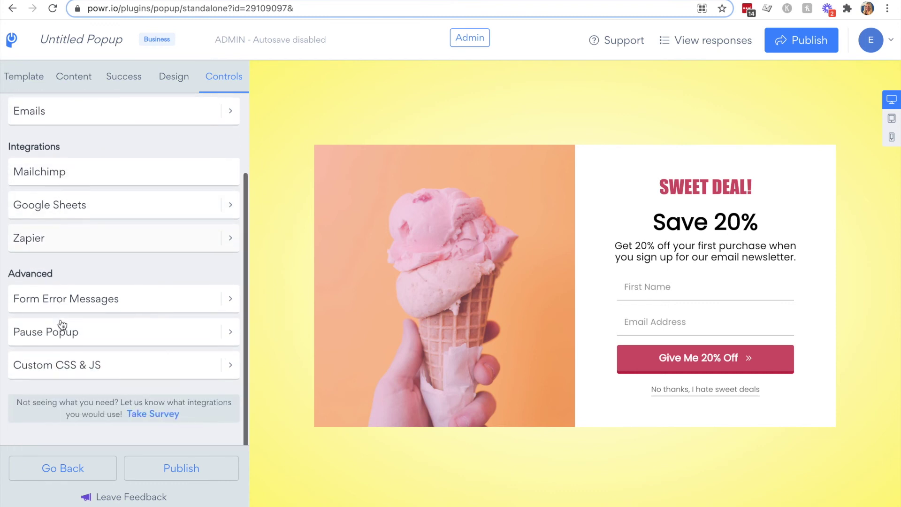
click(61, 303)
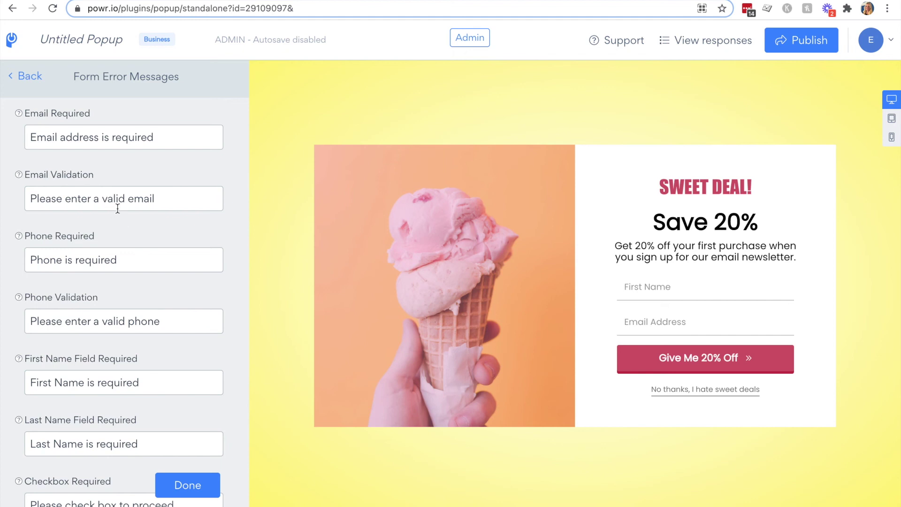
click(191, 490)
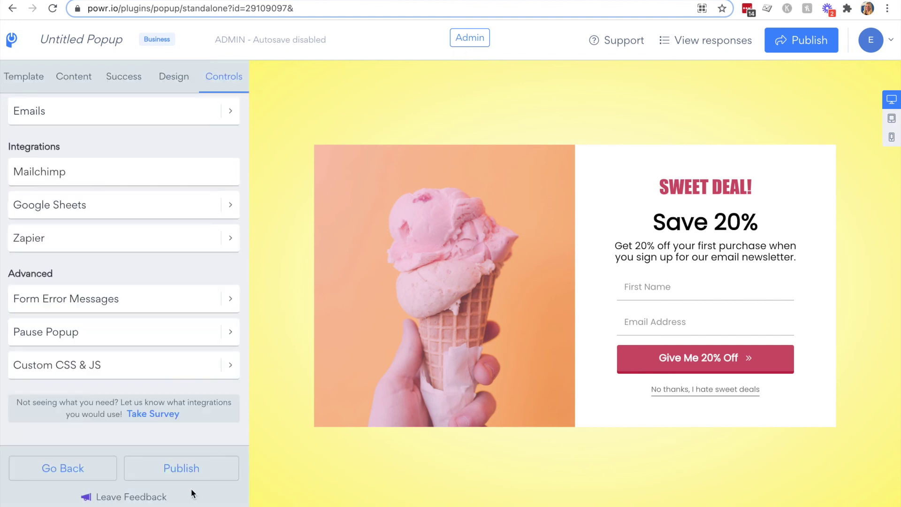
click(62, 334)
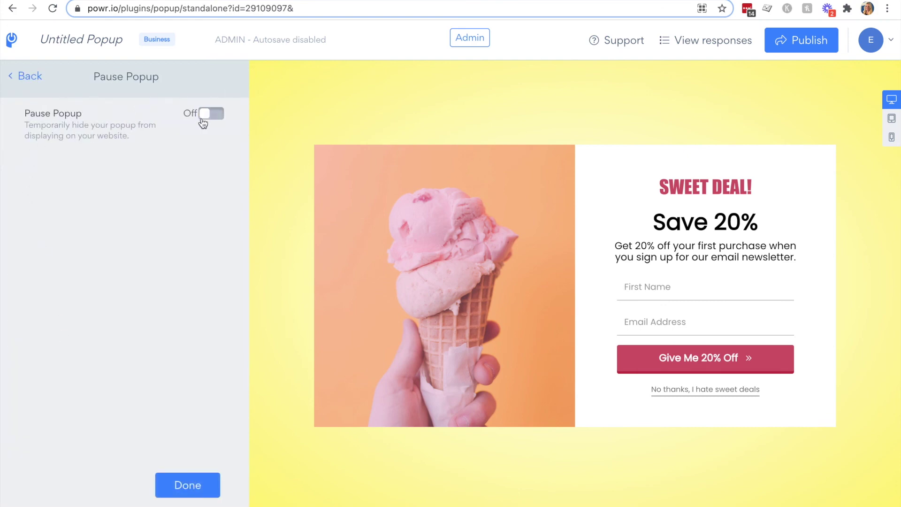
click(204, 120)
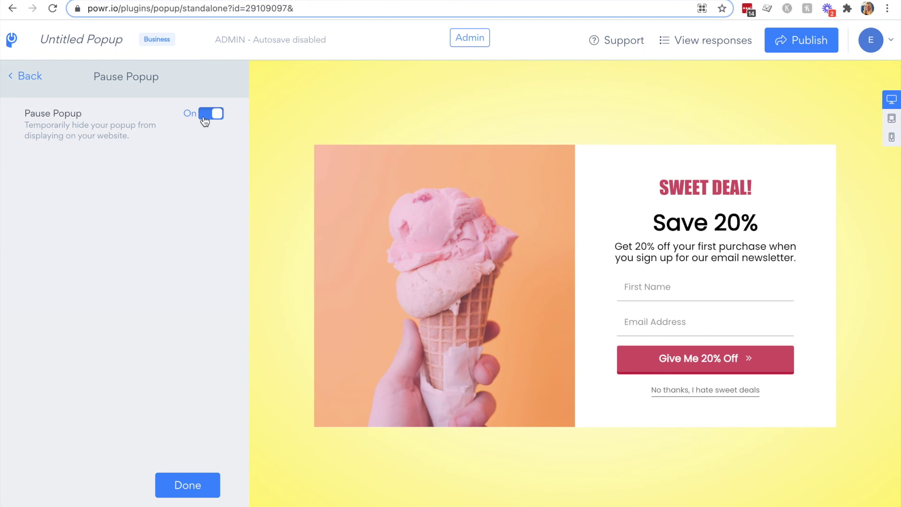
click(204, 119)
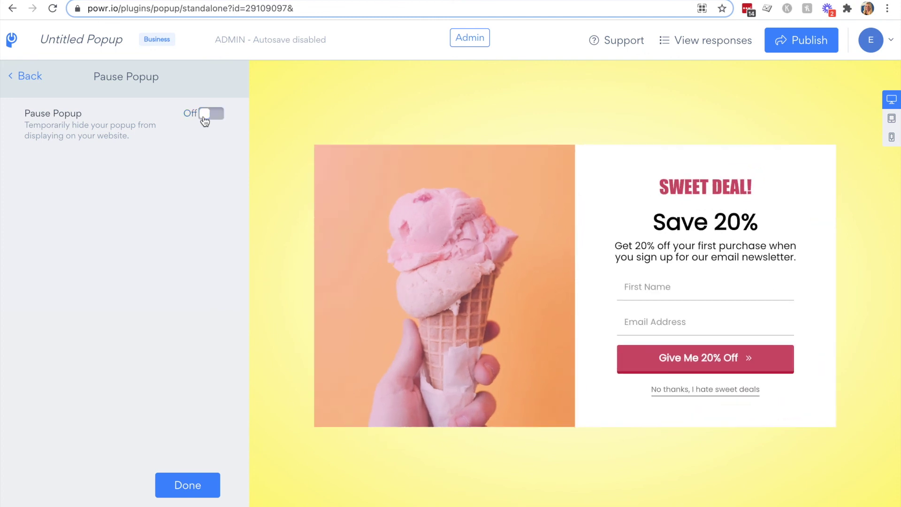
click(174, 478)
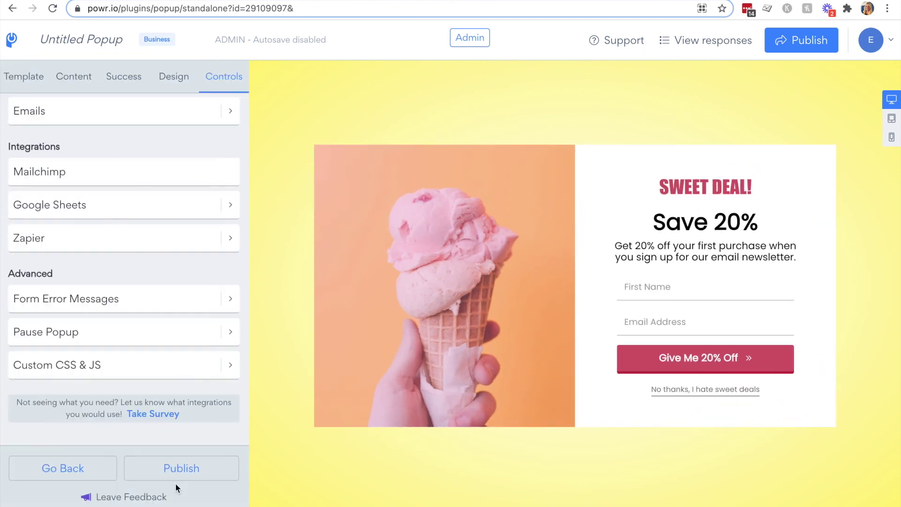
click(54, 362)
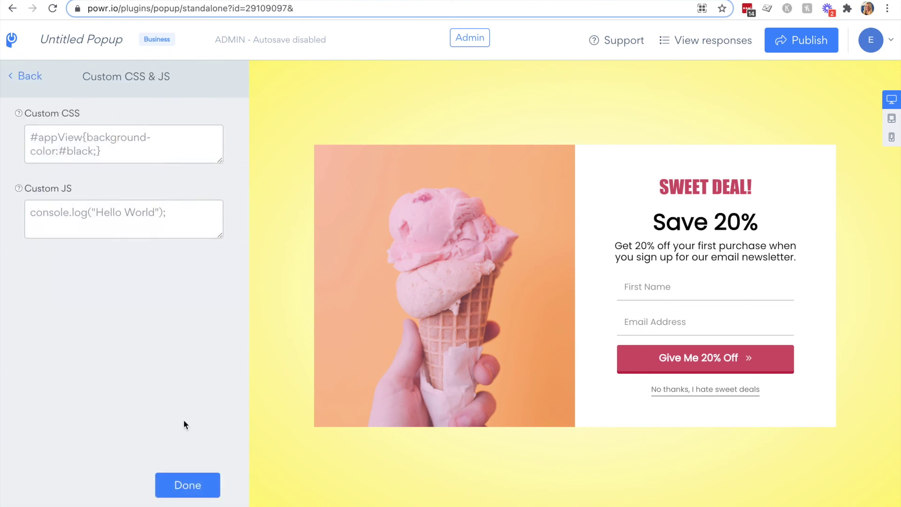
click(178, 485)
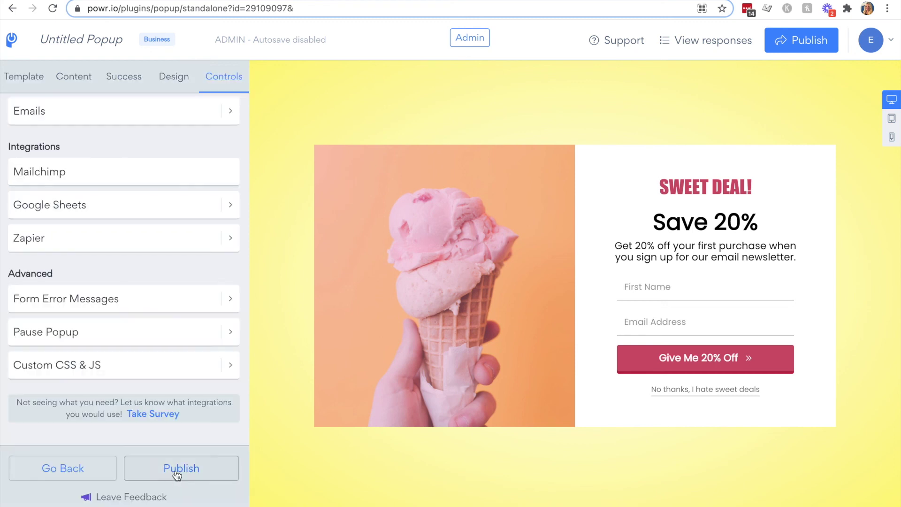
- Show the Find Your Platform grid in the publishing options instead of the BigCommerce instructions
click(799, 39)
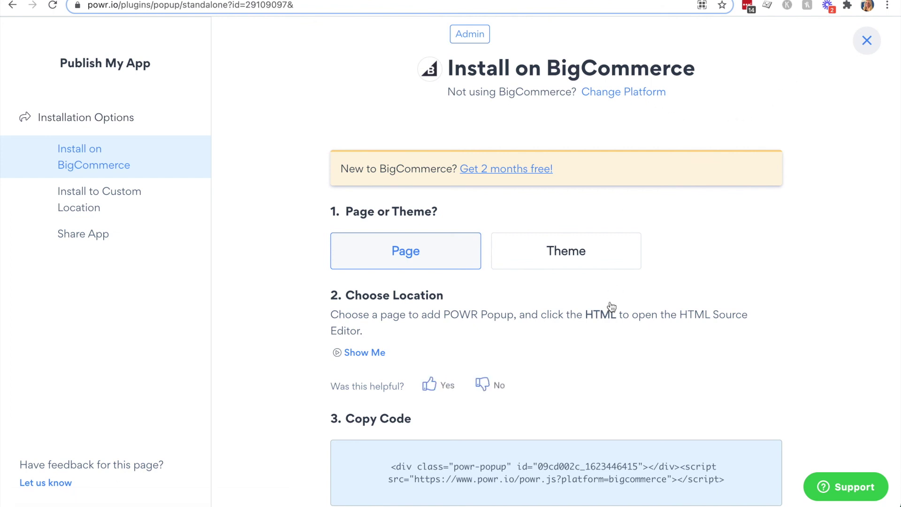
click(619, 93)
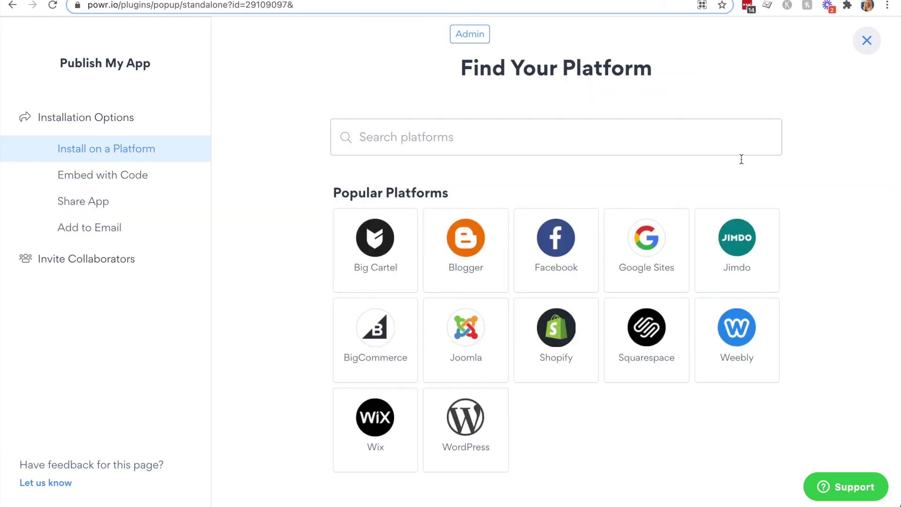